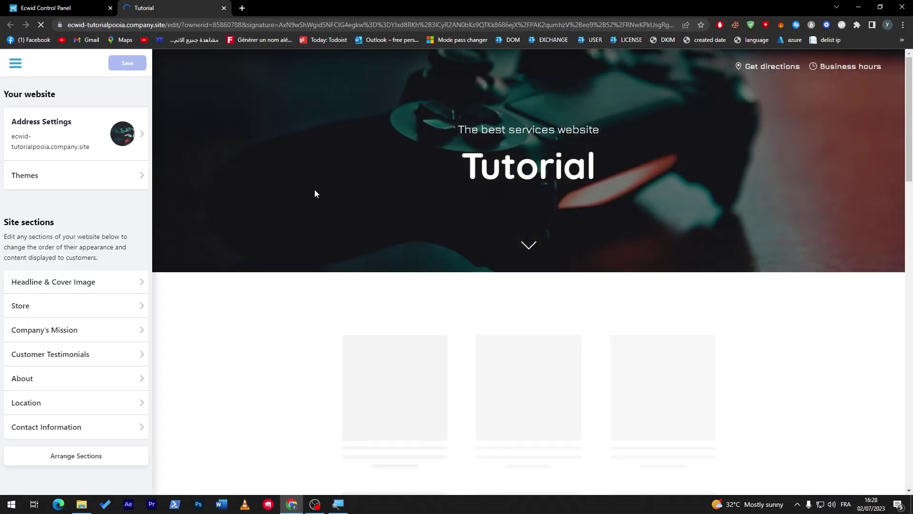
# Open the live Tutorial storefront, with the Iphone X at $399.56, from the dashboard's store link in a new tab
pyautogui.moveTo(909, 157); pyautogui.dragTo(856, 236)
pyautogui.scroll(2, 855, 236)
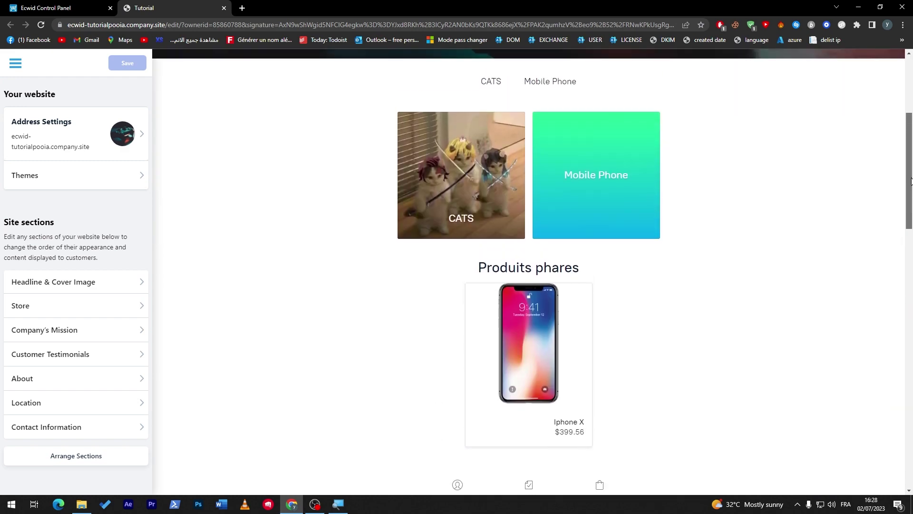
pyautogui.scroll(-4, 767, 228)
pyautogui.scroll(2, 575, 271)
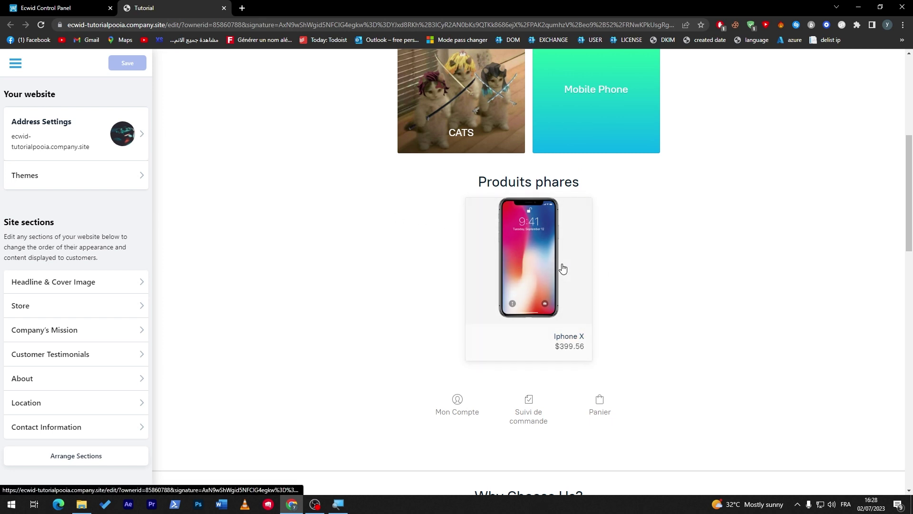
pyautogui.click(46, 8)
pyautogui.click(214, 131)
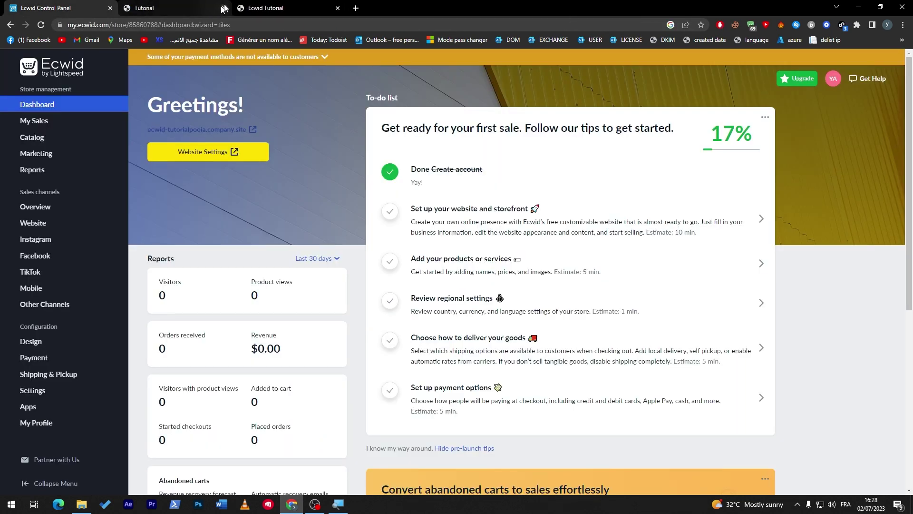
pyautogui.click(160, 5)
# Open the Iphone X product page and translate it into English with Chrome Translate
pyautogui.scroll(-8, 368, 199)
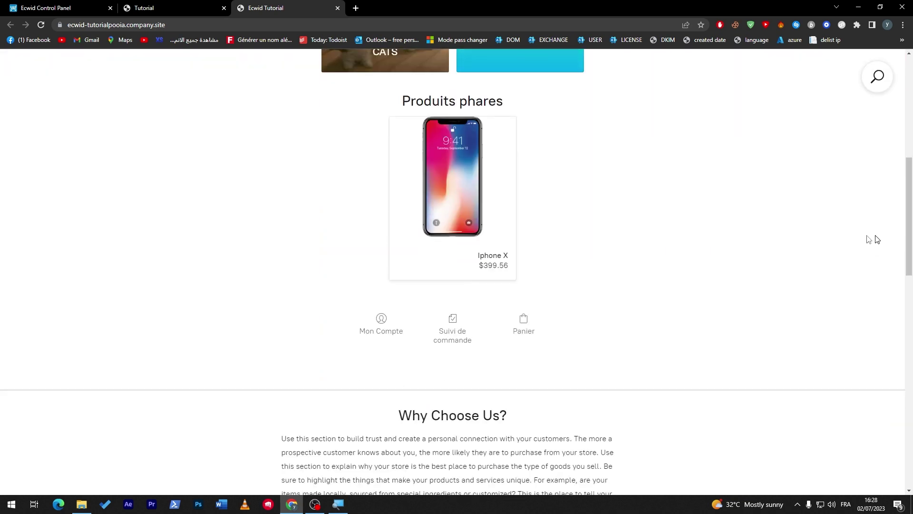
pyautogui.click(444, 190)
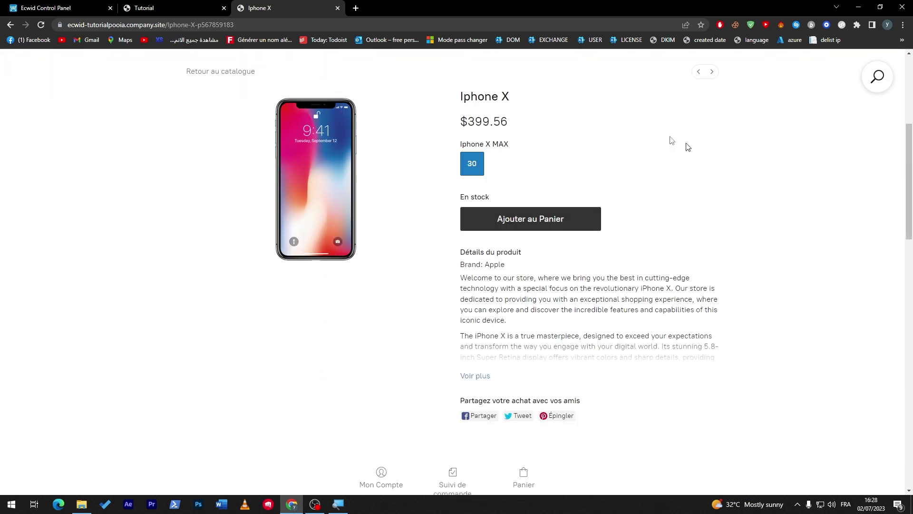
pyautogui.rightClick(566, 185)
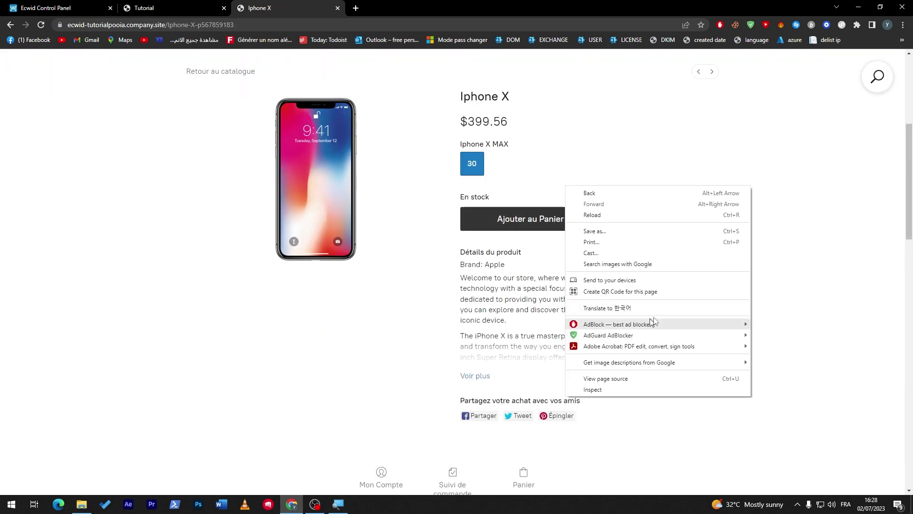
pyautogui.click(613, 308)
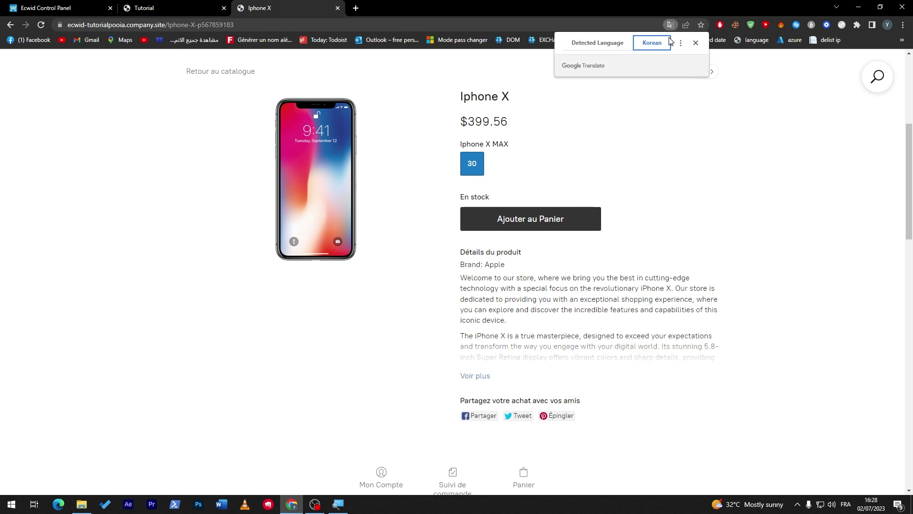
pyautogui.click(681, 44)
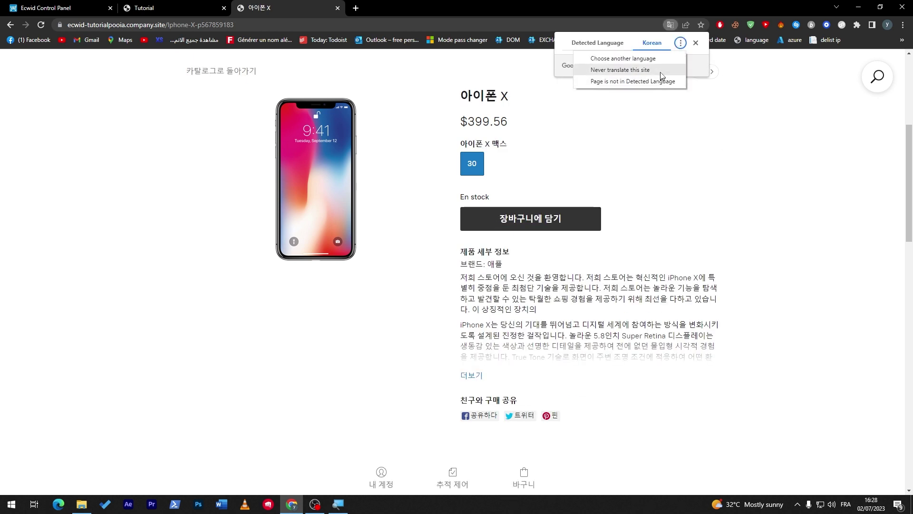
pyautogui.click(613, 58)
pyautogui.click(614, 62)
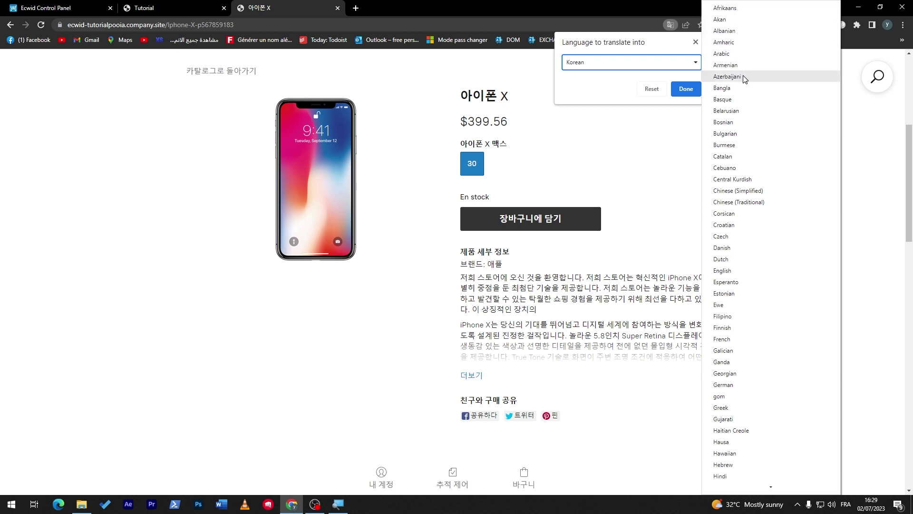
pyautogui.click(723, 270)
pyautogui.click(685, 89)
# Add the Iphone X to the cart and confirm the basket holds one item
pyautogui.click(551, 219)
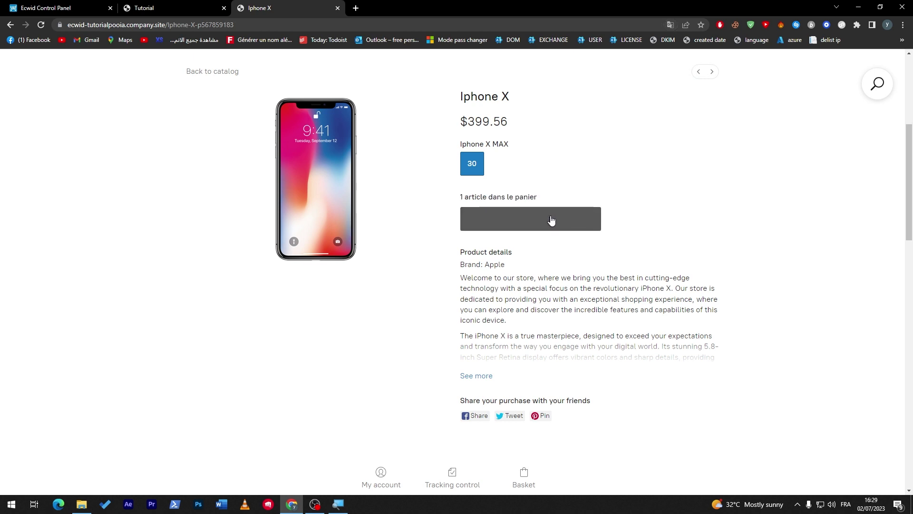
pyautogui.click(876, 78)
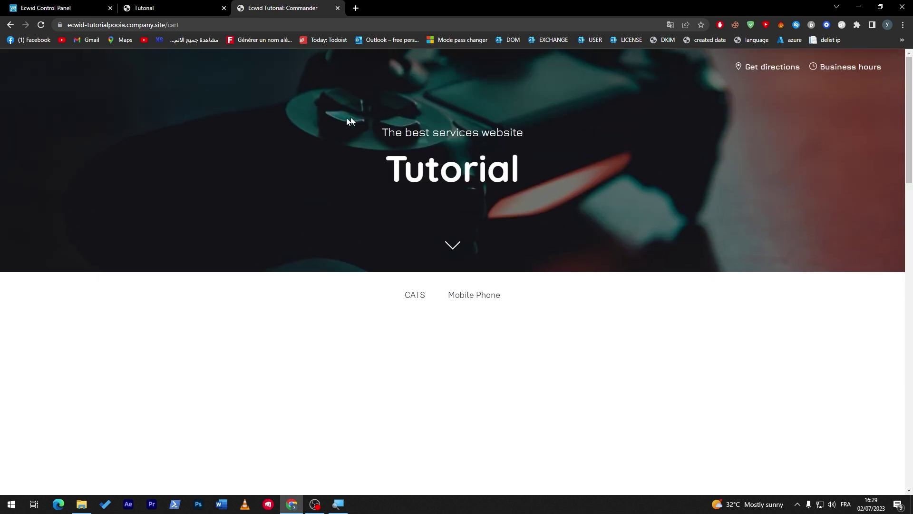
pyautogui.click(170, 6)
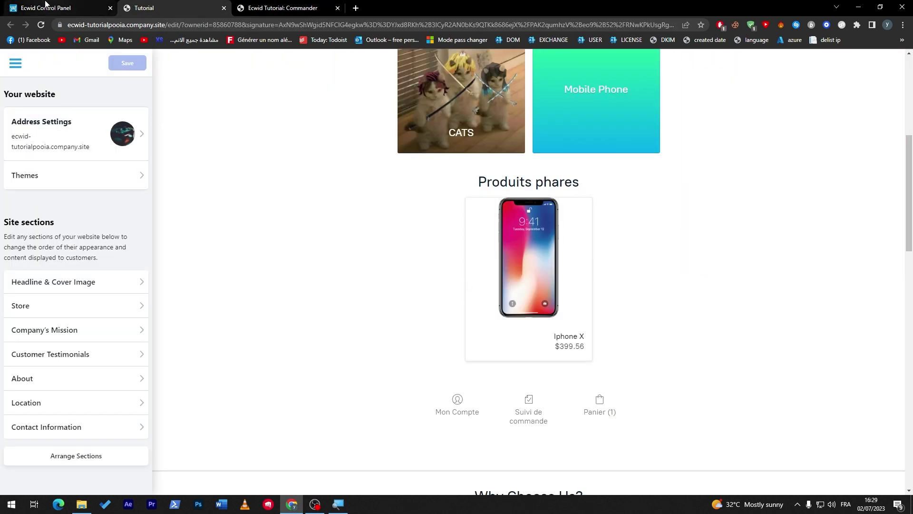
# In the Tutorial editor, open Store under Site sections and scroll to the Product List dropdowns
pyautogui.click(48, 7)
pyautogui.click(143, 7)
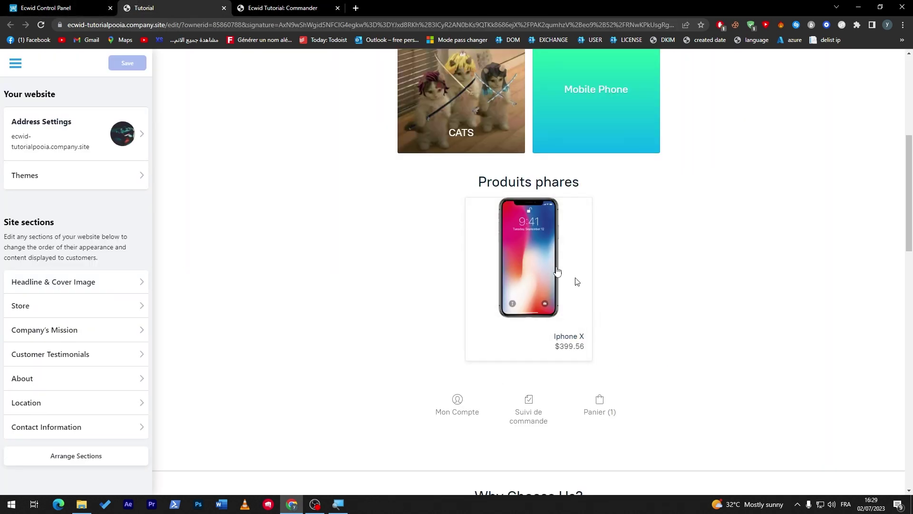
pyautogui.click(292, 7)
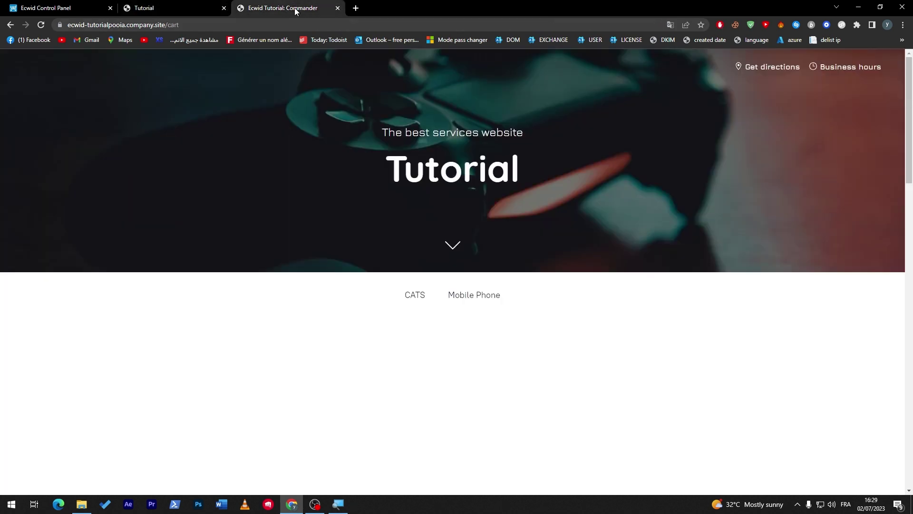
pyautogui.click(192, 4)
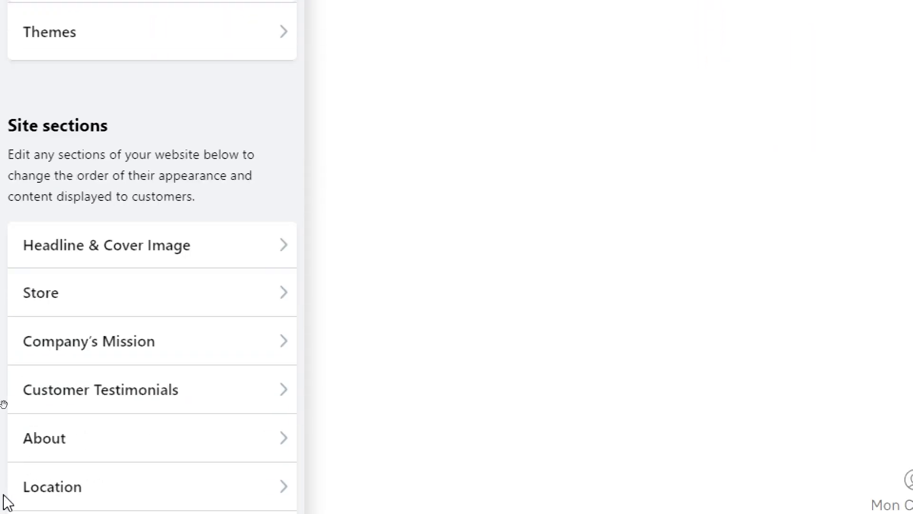
pyautogui.click(90, 305)
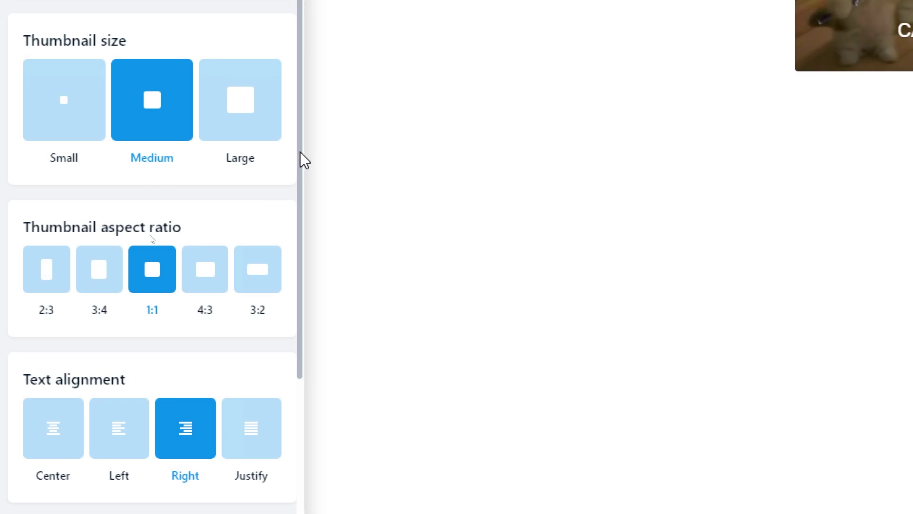
pyautogui.moveTo(301, 159); pyautogui.dragTo(289, 501)
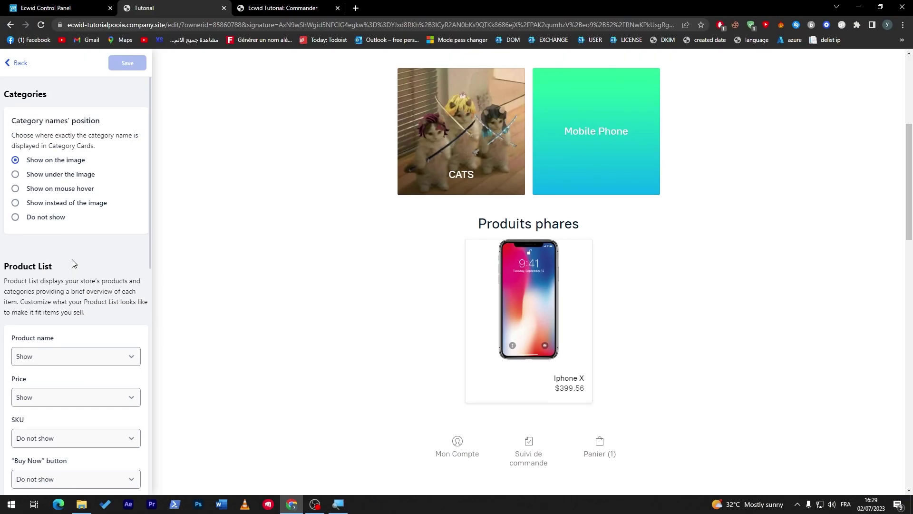
pyautogui.moveTo(146, 236); pyautogui.dragTo(143, 343)
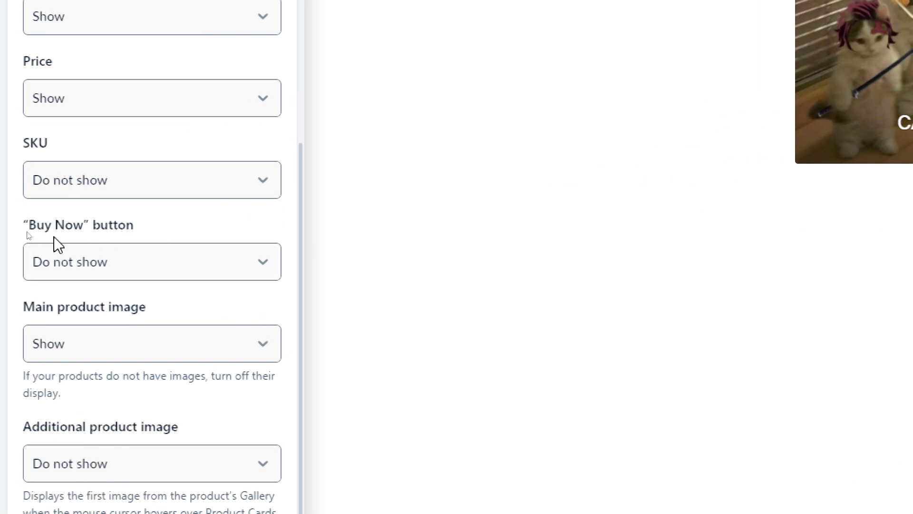
# Set the Buy Now button to Show and check it in the English-translated preview
pyautogui.click(76, 269)
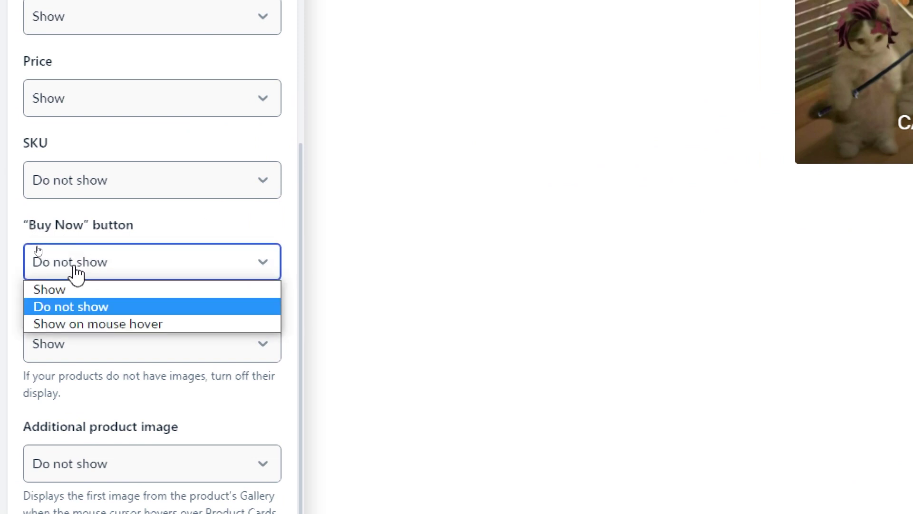
pyautogui.click(45, 291)
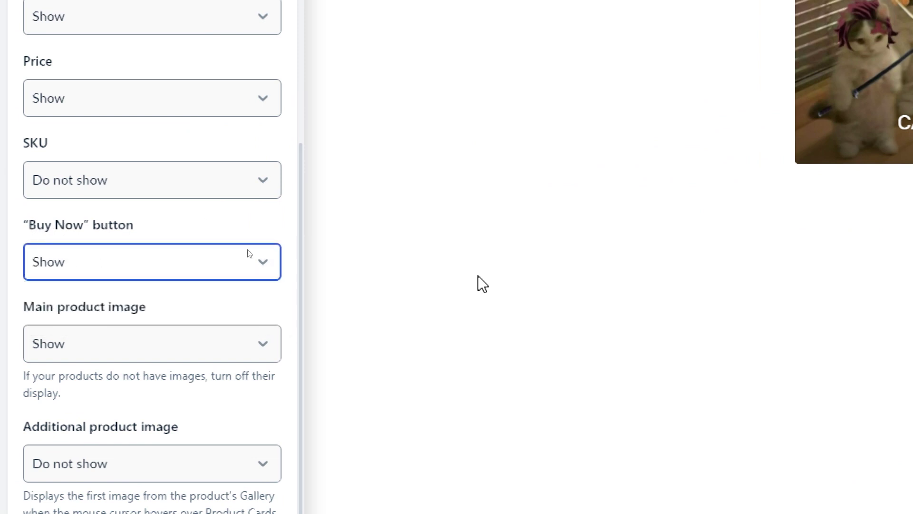
pyautogui.rightClick(570, 246)
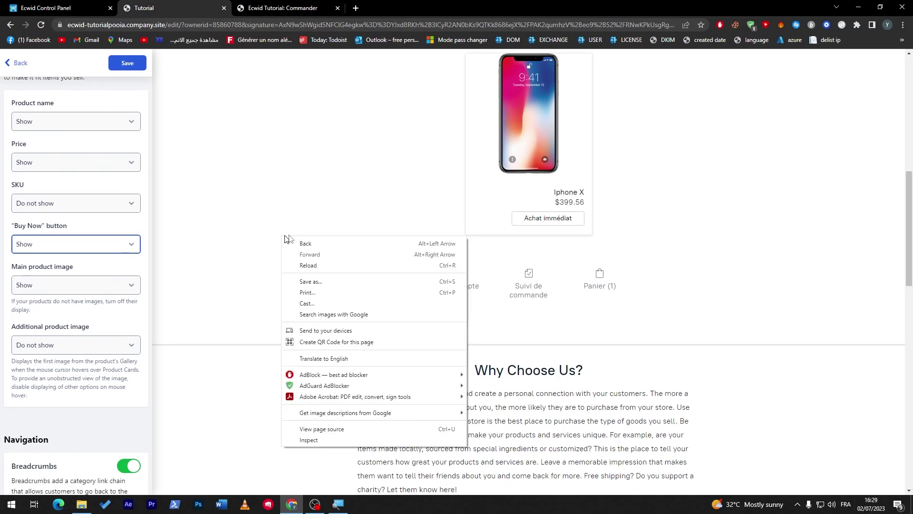
pyautogui.click(355, 358)
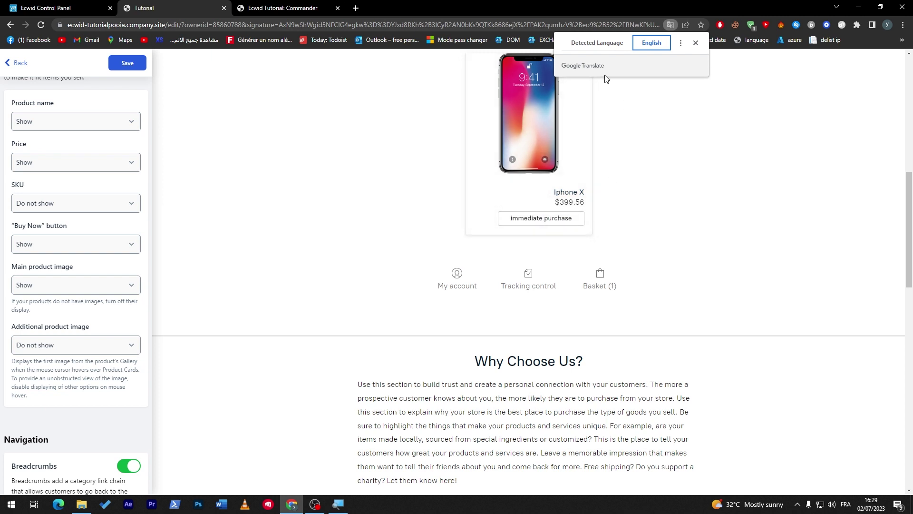
pyautogui.click(551, 216)
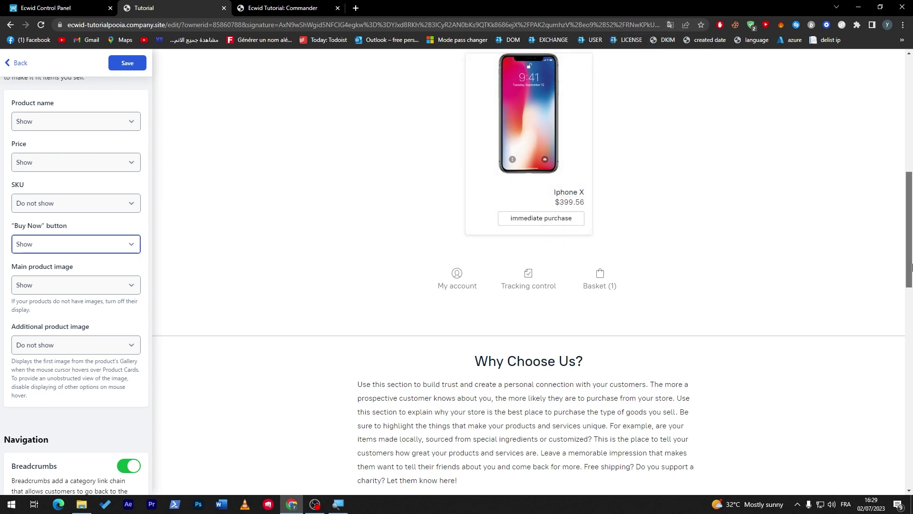
# Save the Buy Now setting and return to the control panel dashboard
pyautogui.scroll(4, 904, 219)
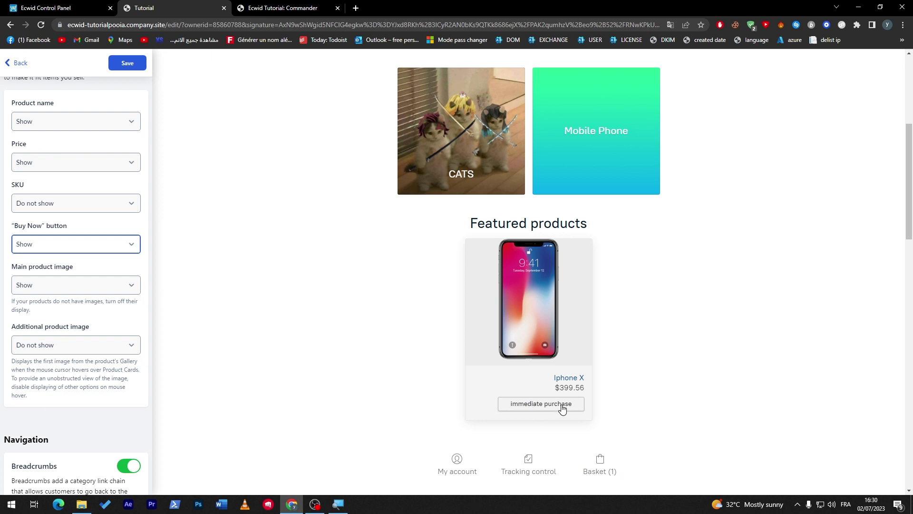
pyautogui.click(136, 68)
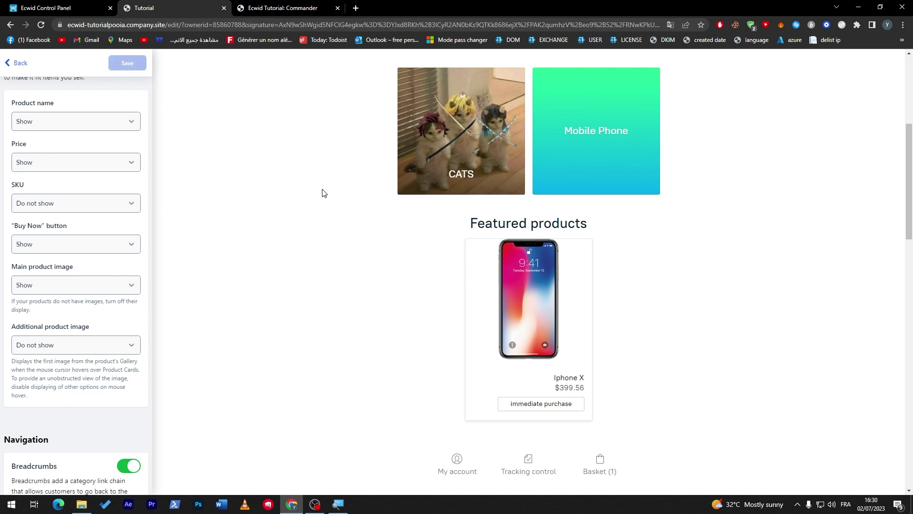
pyautogui.click(43, 8)
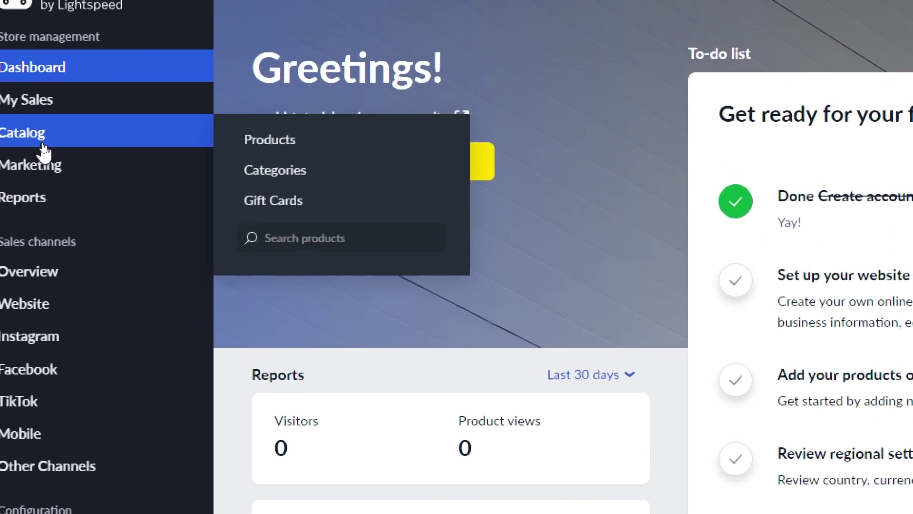
# Create a new product with the iPhone image and name it Iphone x
pyautogui.moveTo(95, 142)
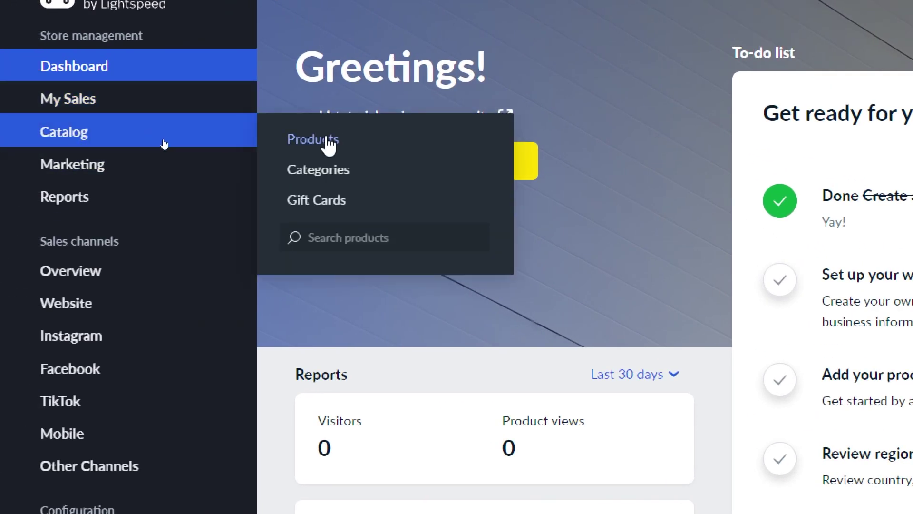
pyautogui.click(287, 143)
pyautogui.click(321, 119)
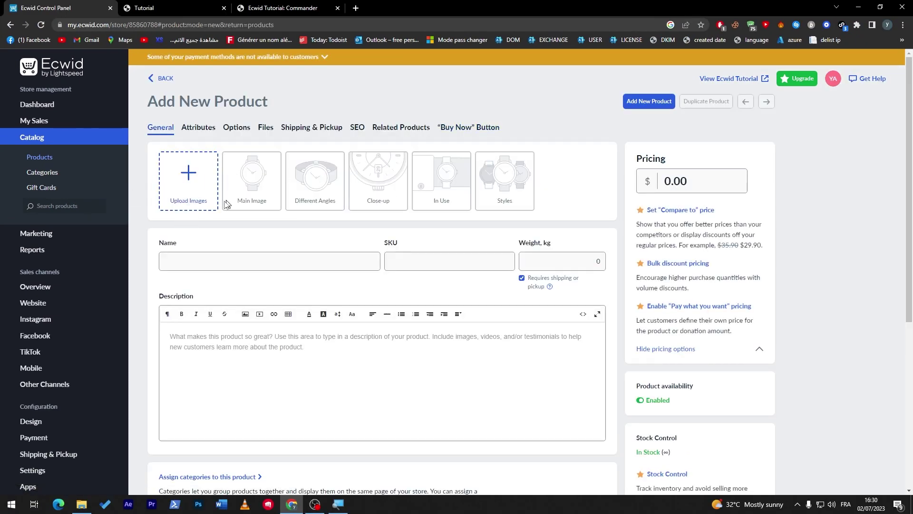
pyautogui.click(189, 175)
pyautogui.click(102, 92)
pyautogui.click(357, 295)
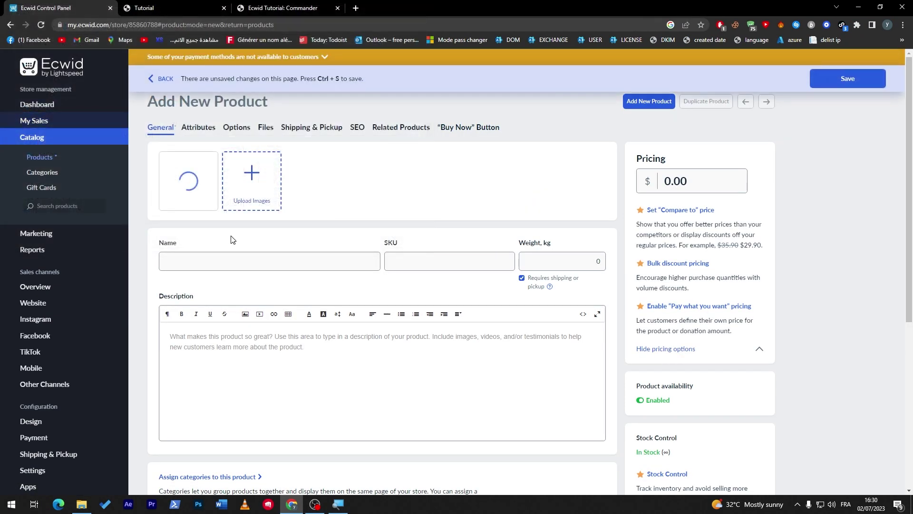
pyautogui.click(241, 260)
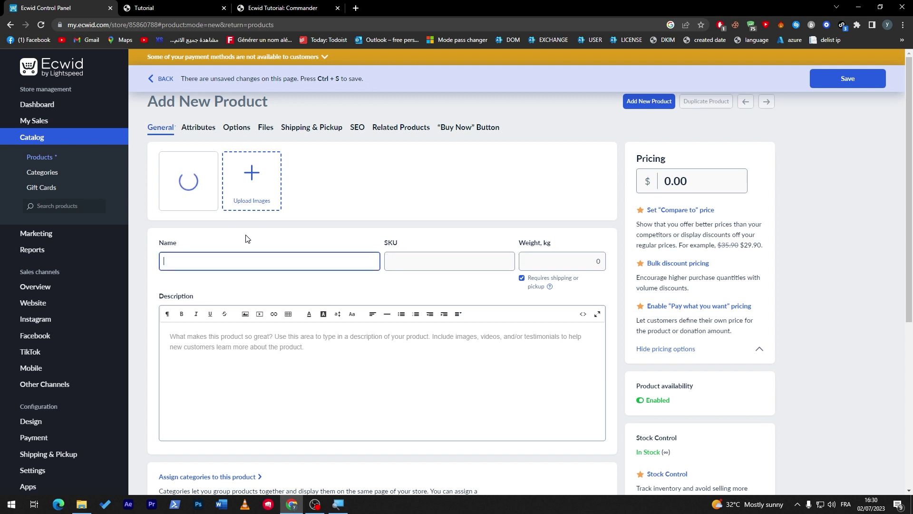
pyautogui.write('i')
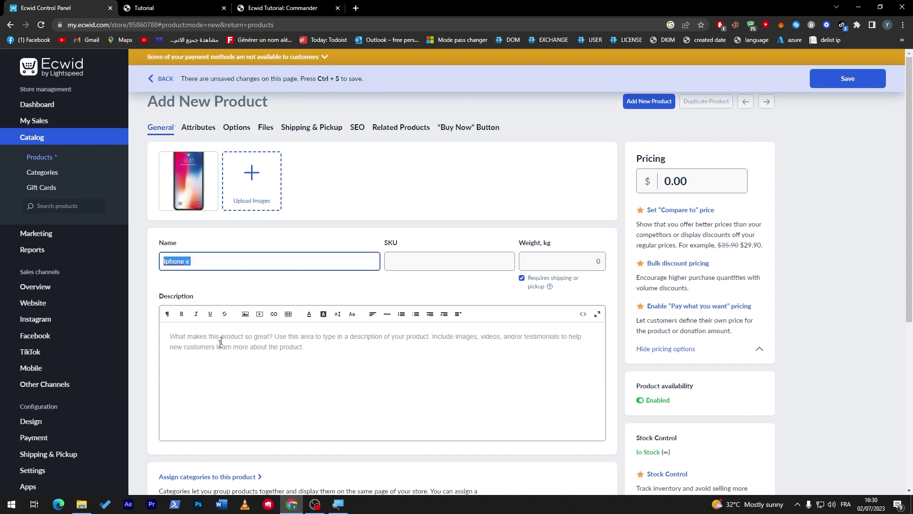
# Paste the name into the description, set the price to 400, and open the Buy Now Button tab
pyautogui.click(221, 342)
pyautogui.write('Iphone x')
pyautogui.scroll(-2, 874, 314)
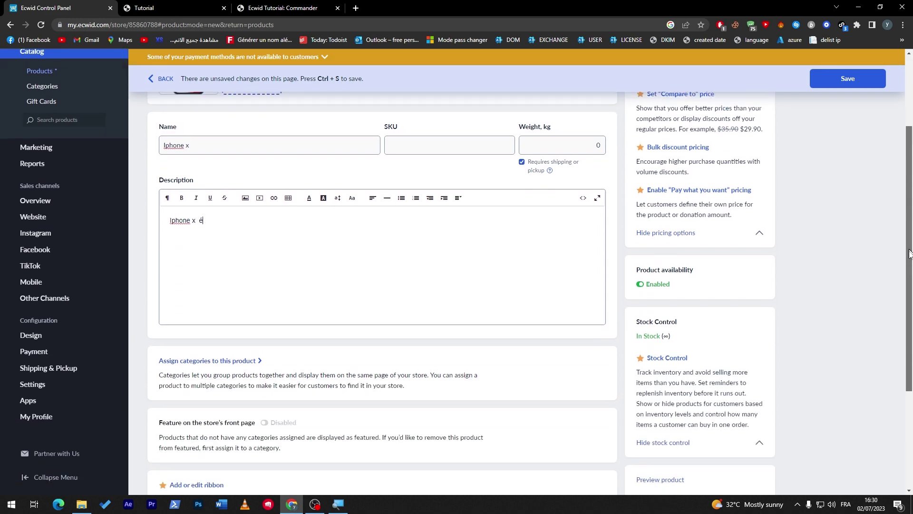
pyautogui.scroll(2, 874, 314)
pyautogui.click(694, 180)
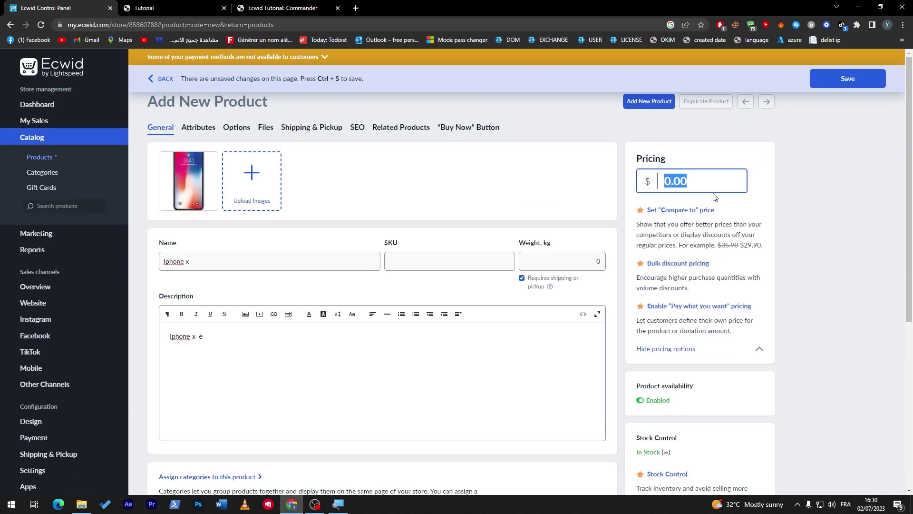
pyautogui.click(829, 206)
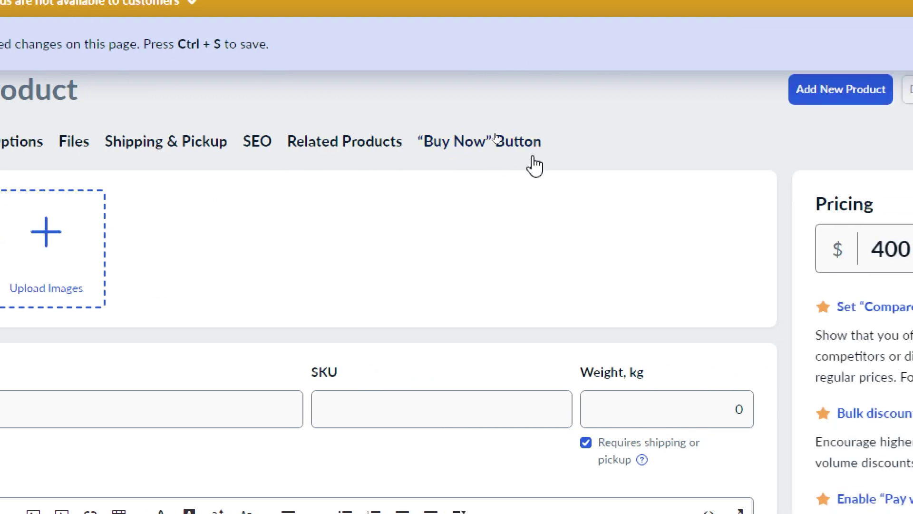
pyautogui.click(483, 157)
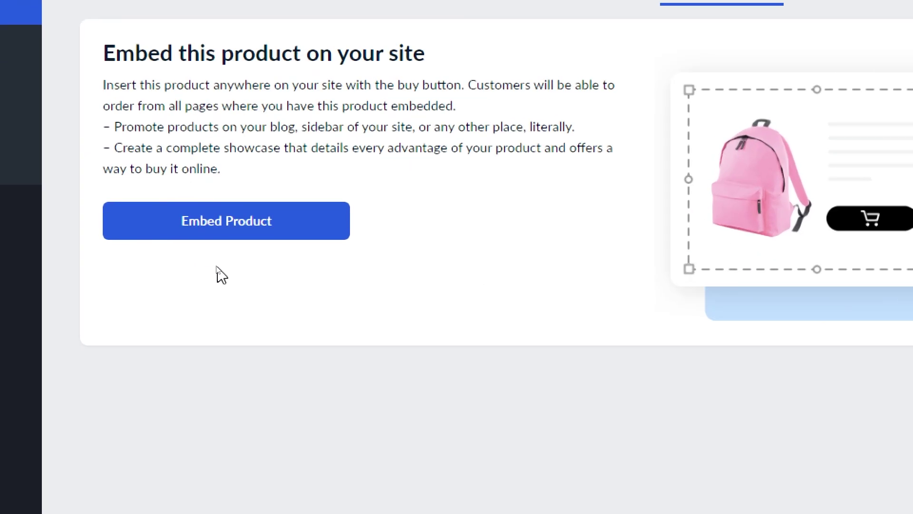
# Choose Embed Product and leave the unsaved page for the Create a Buy Button page
pyautogui.click(222, 249)
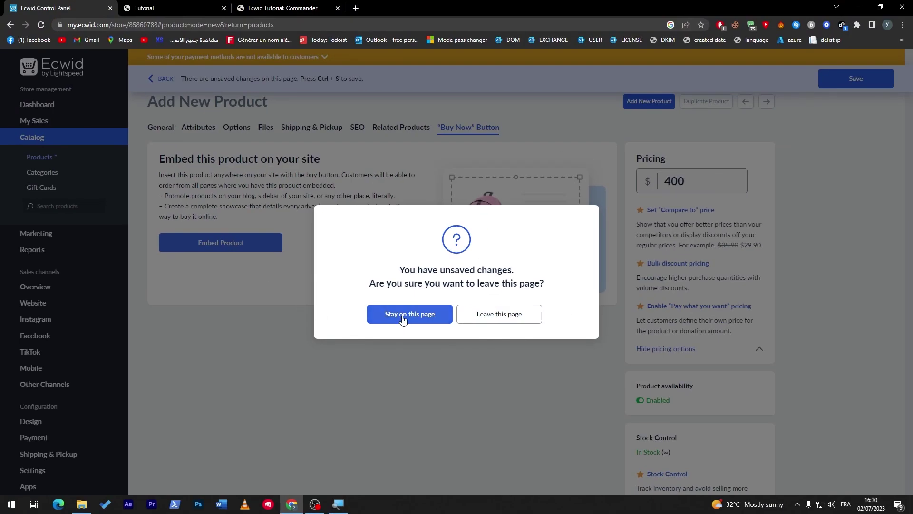
pyautogui.click(402, 318)
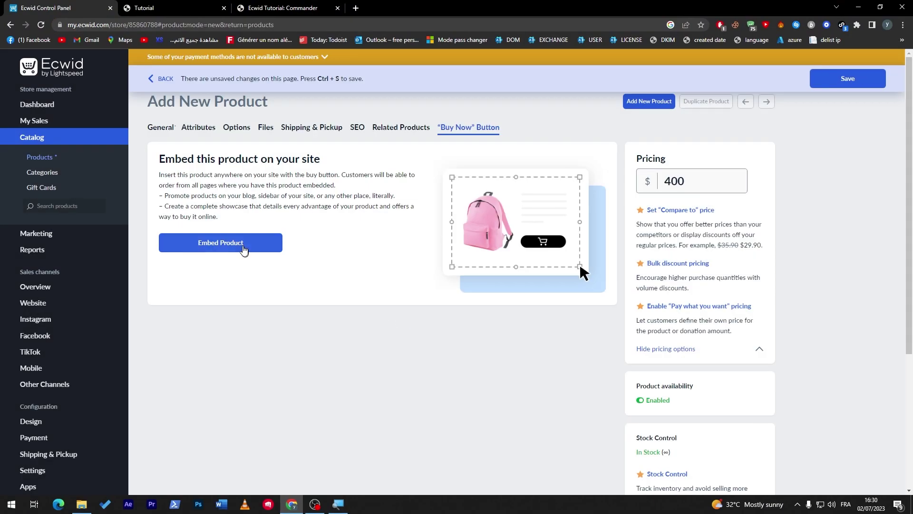
pyautogui.click(245, 244)
pyautogui.click(486, 312)
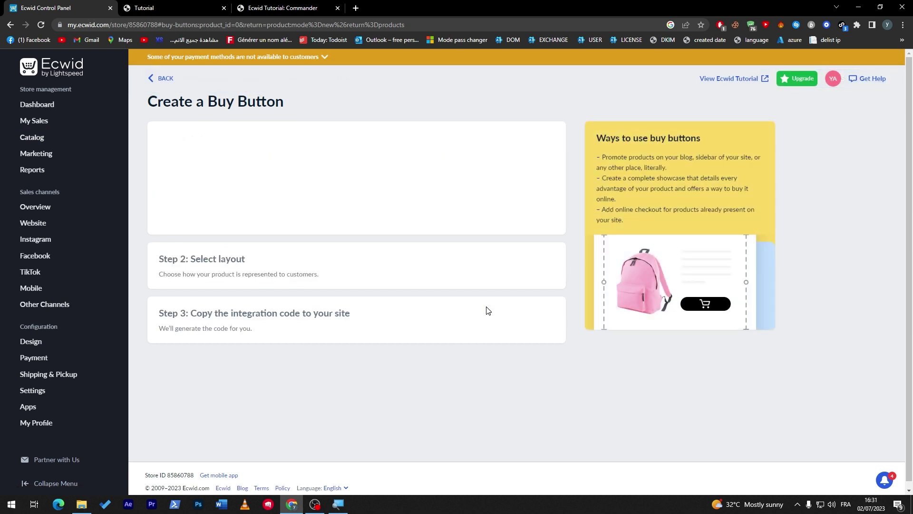
pyautogui.moveTo(239, 284); pyautogui.dragTo(259, 264)
pyautogui.moveTo(656, 135); pyautogui.dragTo(687, 138)
pyautogui.click(716, 144)
pyautogui.doubleClick(608, 209)
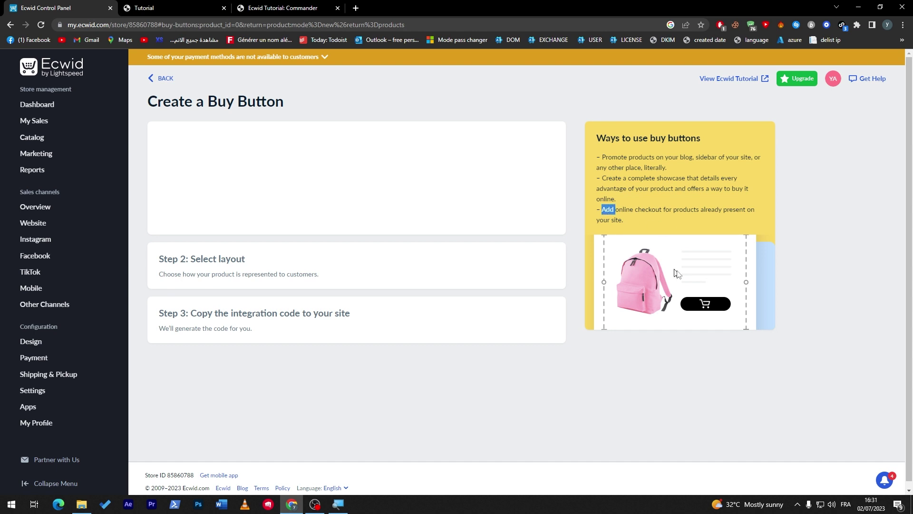
pyautogui.click(283, 258)
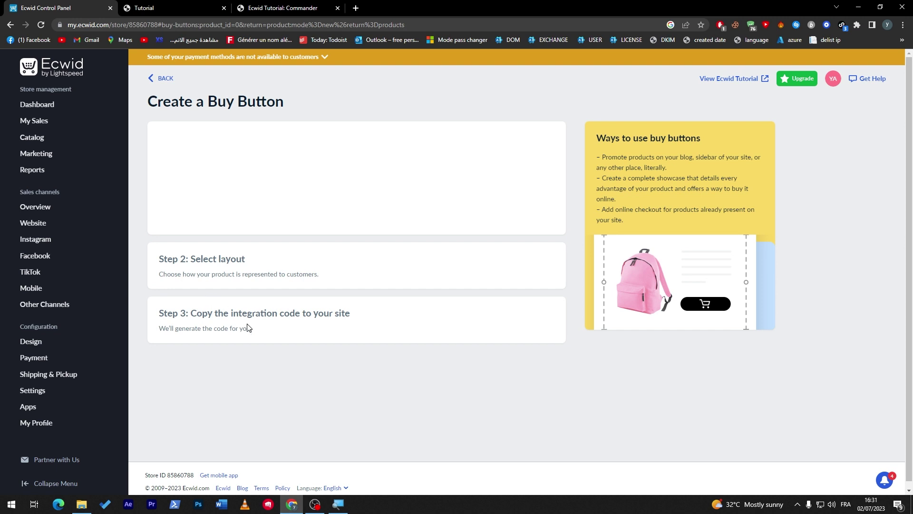
pyautogui.click(42, 25)
pyautogui.click(42, 24)
pyautogui.click(384, 504)
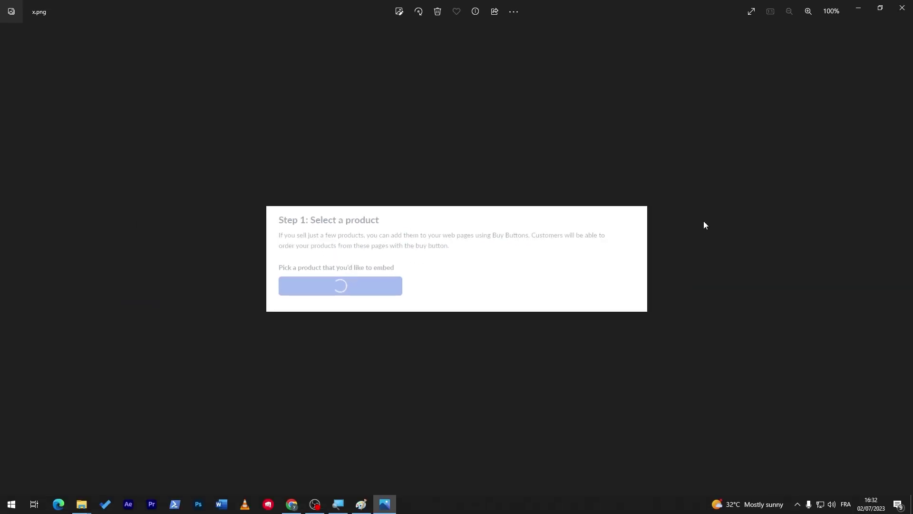
pyautogui.click(902, 6)
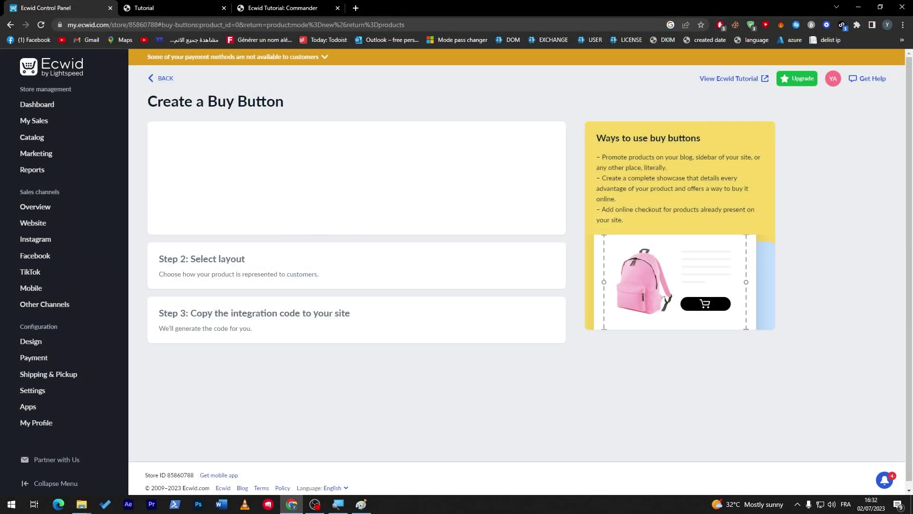
# Delete the stored ecwid.com cookies and site data, then reload the page
pyautogui.click(55, 24)
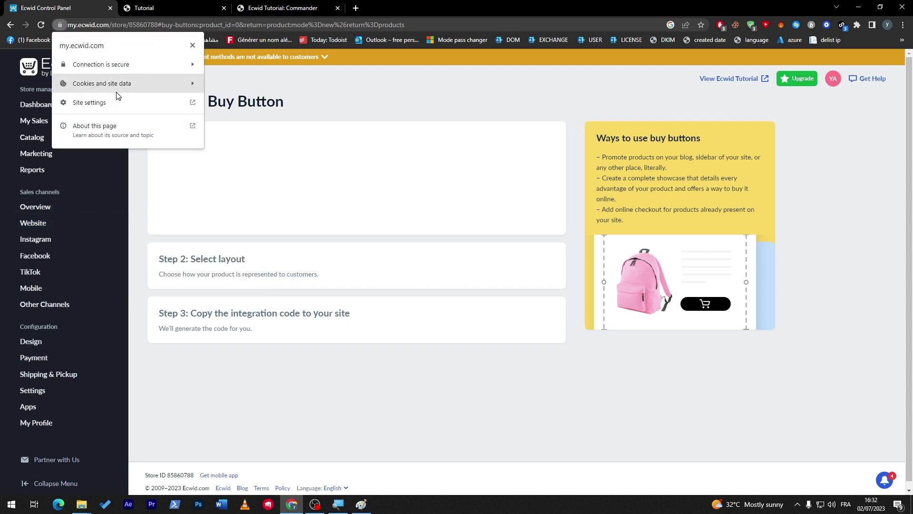
pyautogui.click(118, 93)
pyautogui.click(162, 121)
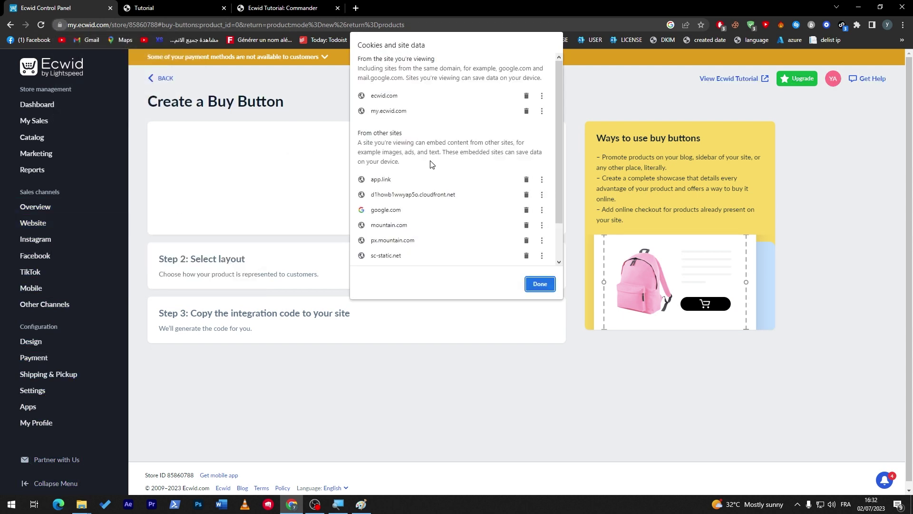
pyautogui.click(527, 96)
pyautogui.click(540, 283)
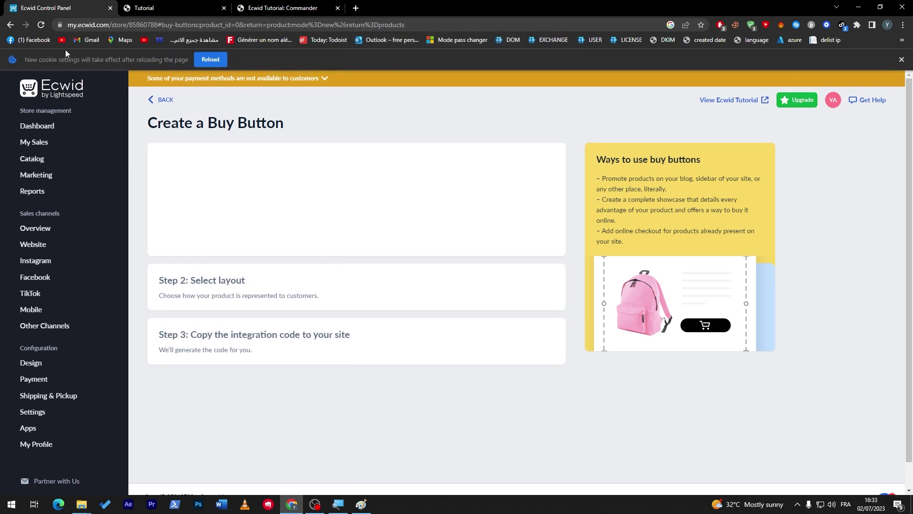
pyautogui.click(209, 60)
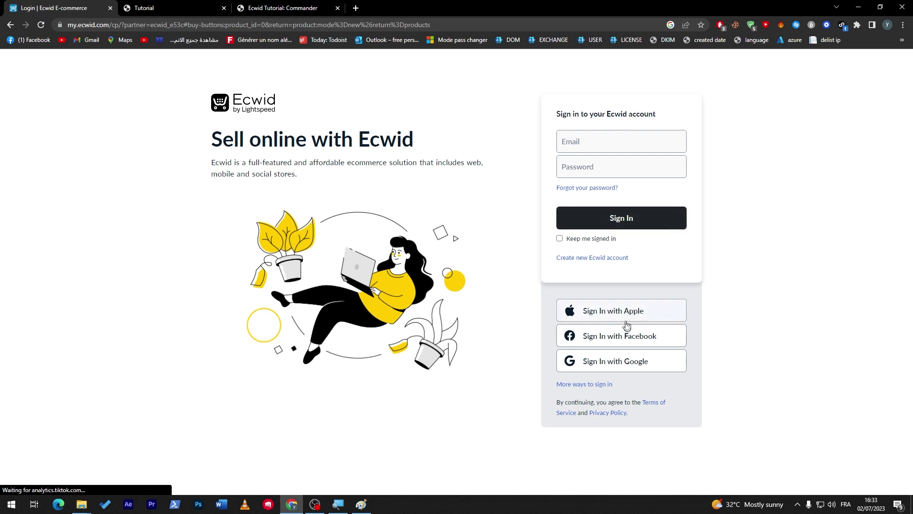
# Sign back into Ecwid with a Google account and return to the browser
pyautogui.click(618, 362)
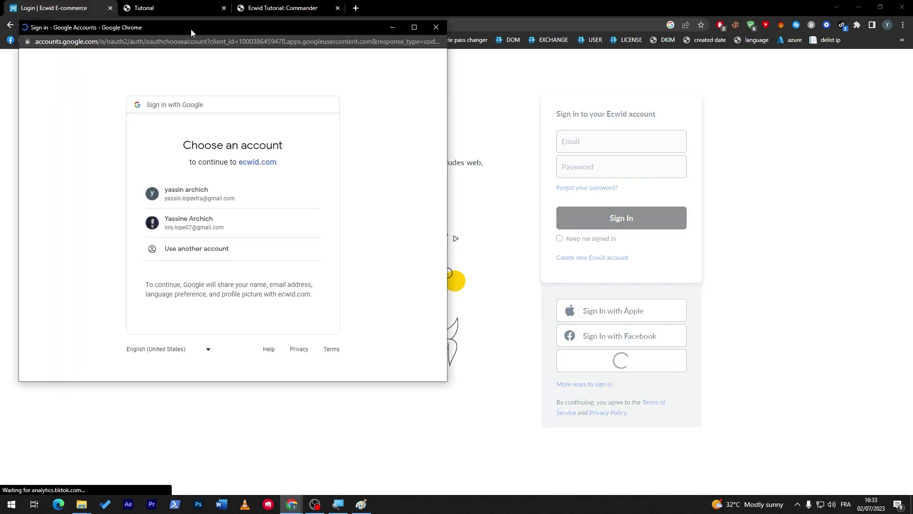
pyautogui.click(192, 201)
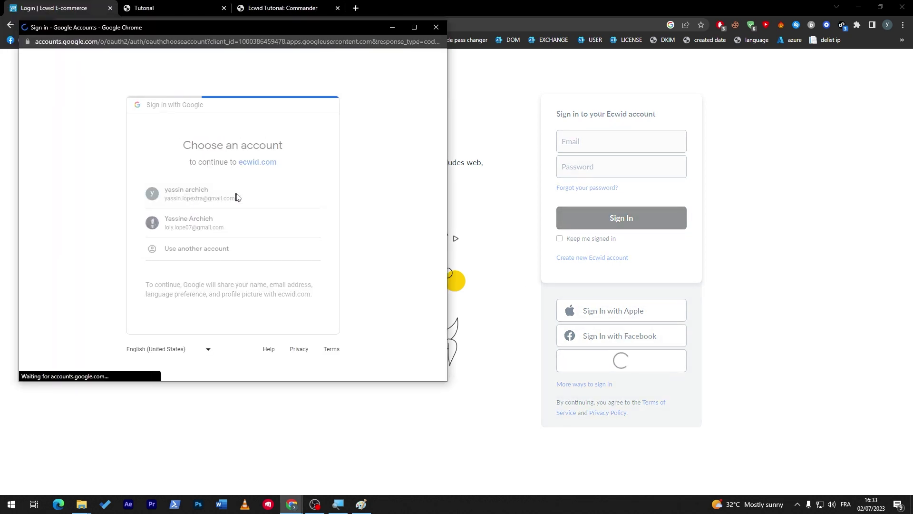
pyautogui.hotkey('alt', 'Tab')
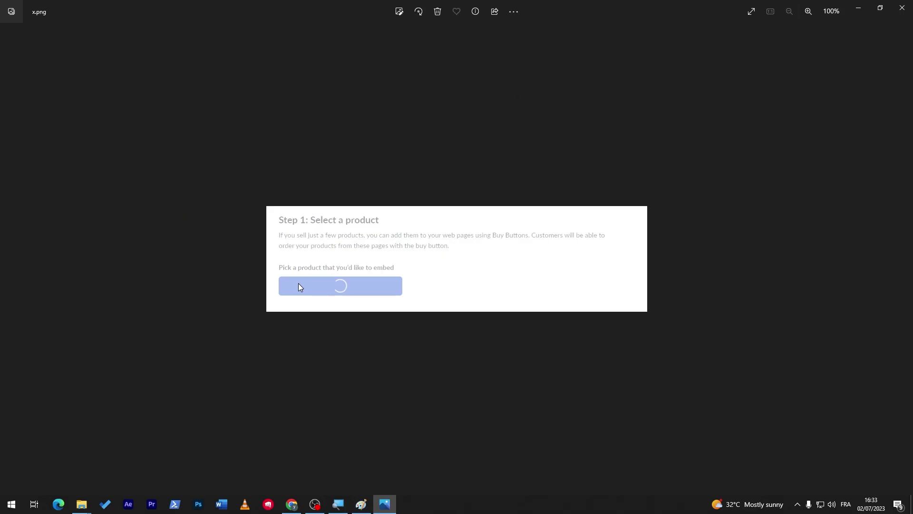
pyautogui.click(293, 503)
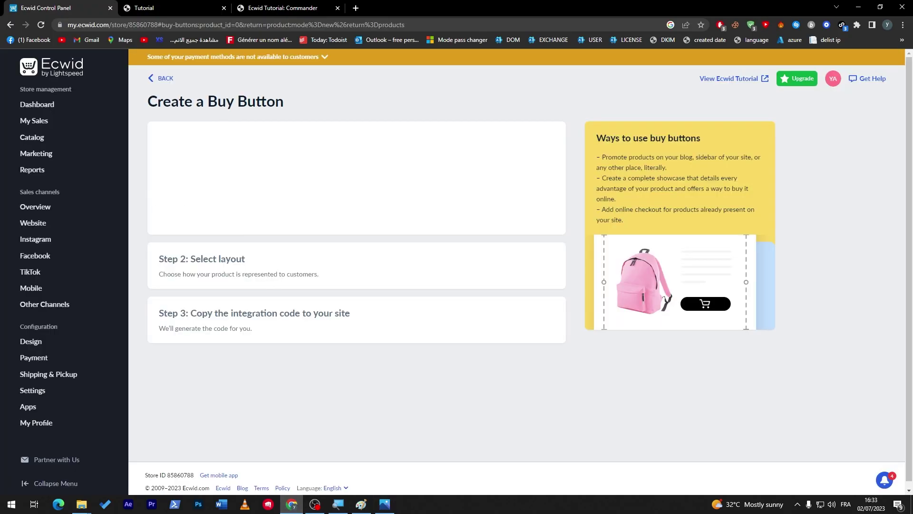
# Expand the payment banner, go to the Dashboard, and launch Website Settings in a new tab
pyautogui.click(317, 56)
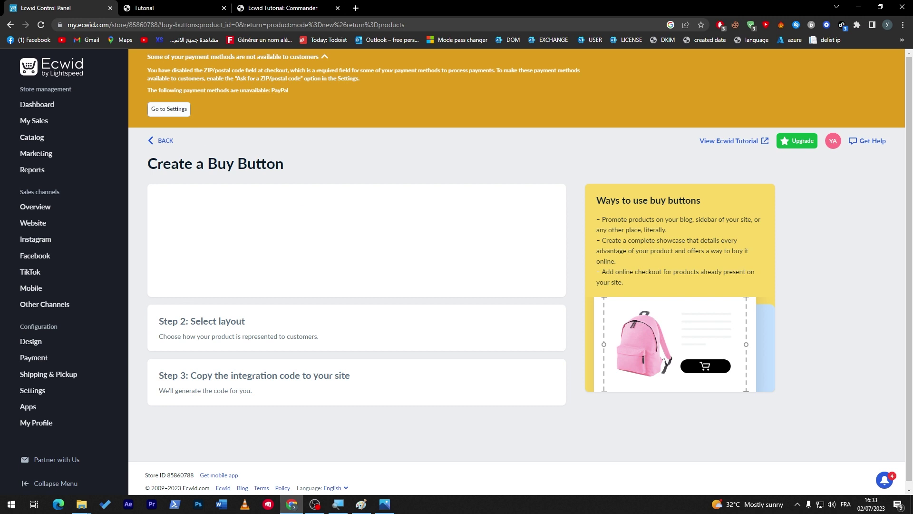
pyautogui.click(53, 109)
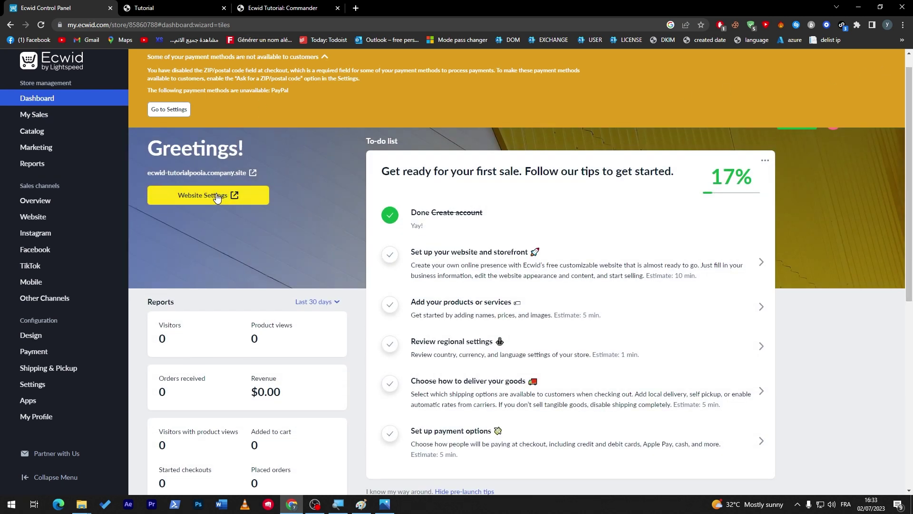
pyautogui.click(213, 195)
# Wait for the Tutorial site editor tab to load, then return to the control panel dashboard
pyautogui.click(72, 8)
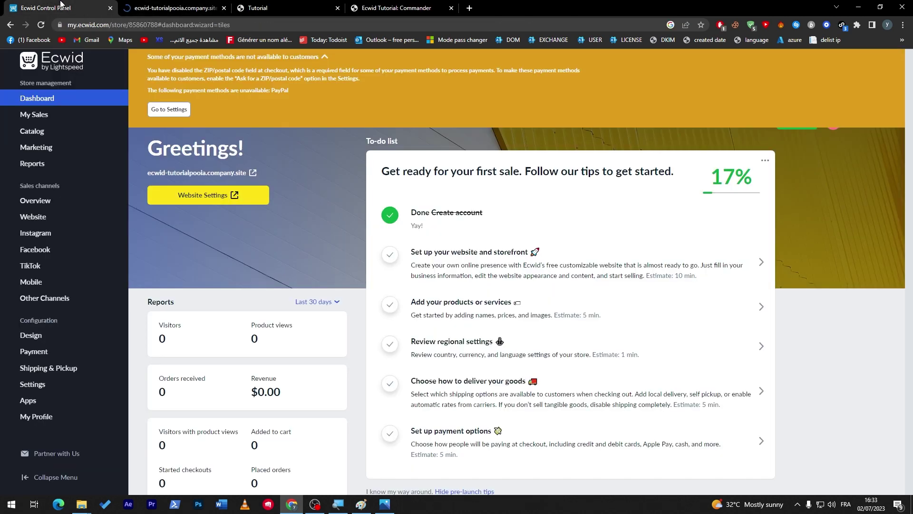
pyautogui.click(145, 5)
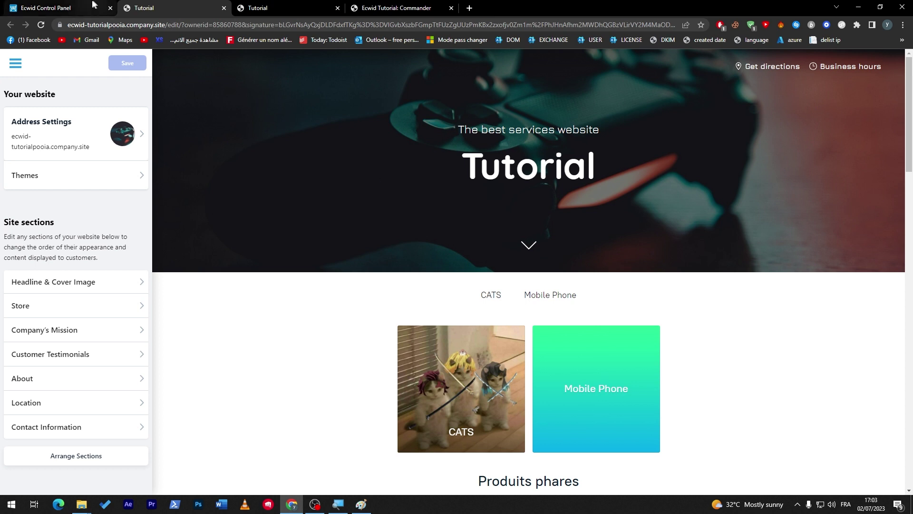
pyautogui.click(46, 8)
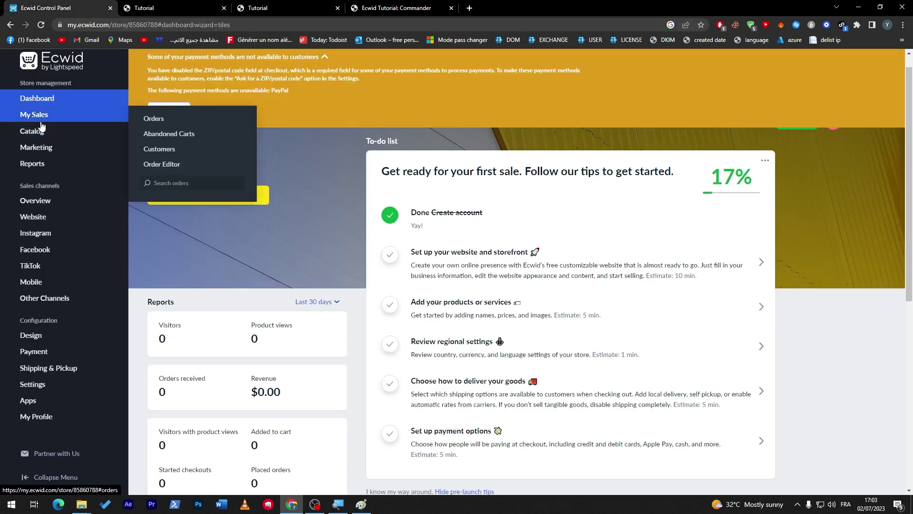
# Add a new product named zaeaze with the description zaeazeza
pyautogui.moveTo(41, 135)
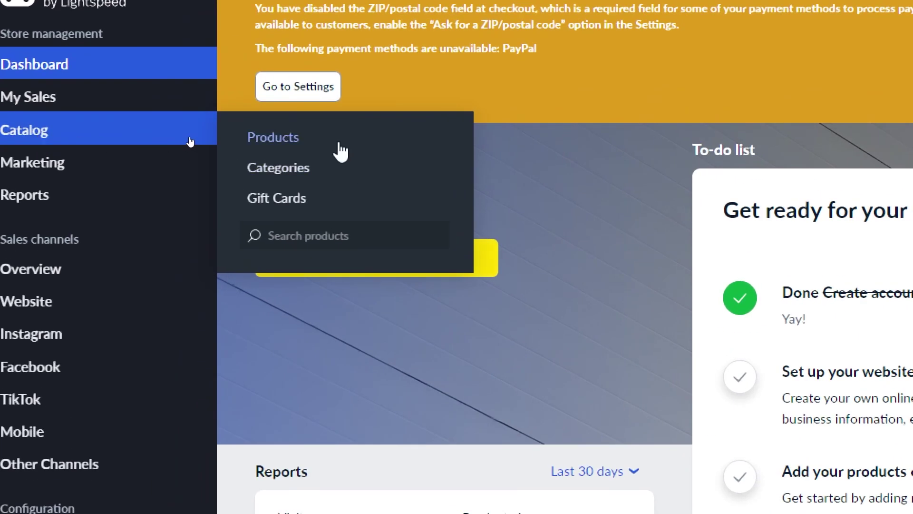
pyautogui.click(188, 137)
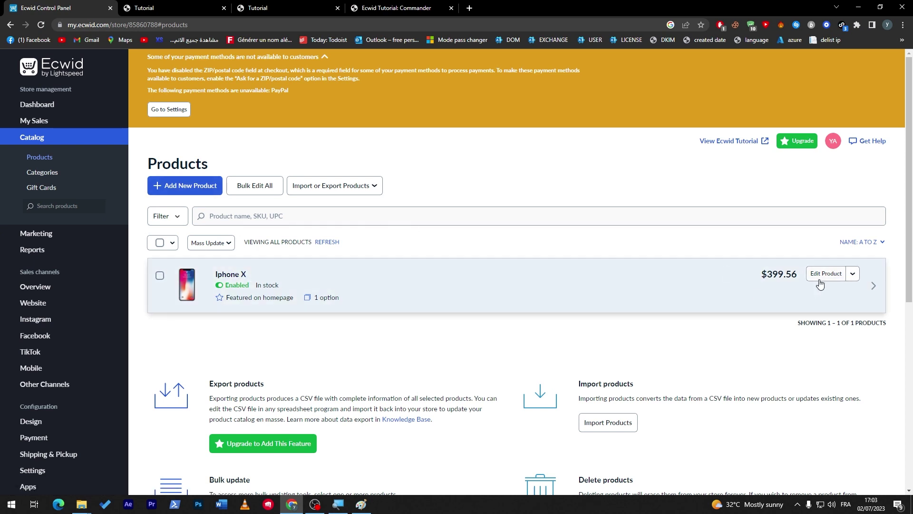
pyautogui.click(221, 189)
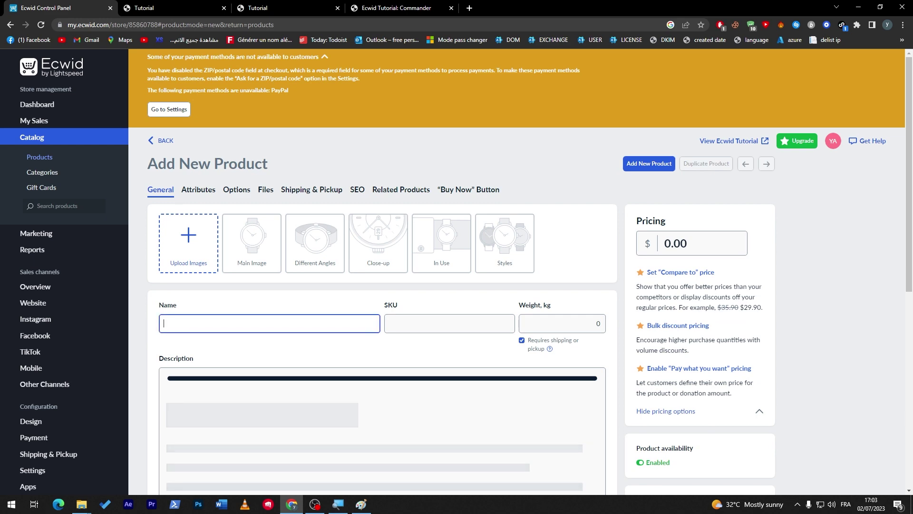
pyautogui.write('zaeaze')
pyautogui.click(190, 398)
pyautogui.write('zaeazeza')
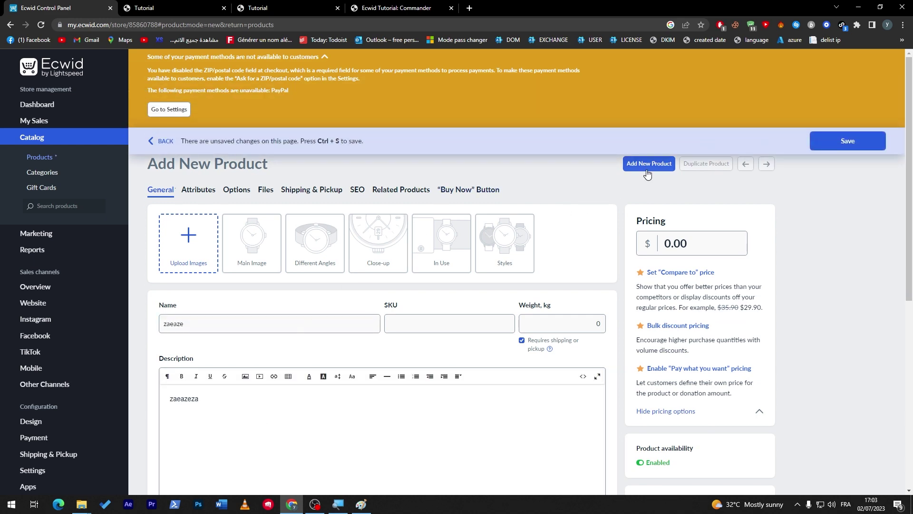
# Upload the Sushi image, set the price to 0.001, and save the product
pyautogui.click(645, 169)
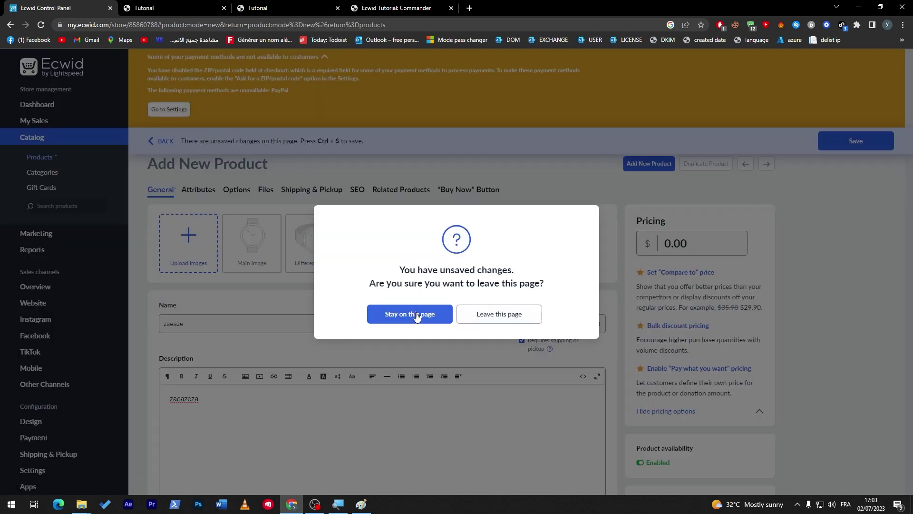
pyautogui.click(390, 313)
pyautogui.click(190, 223)
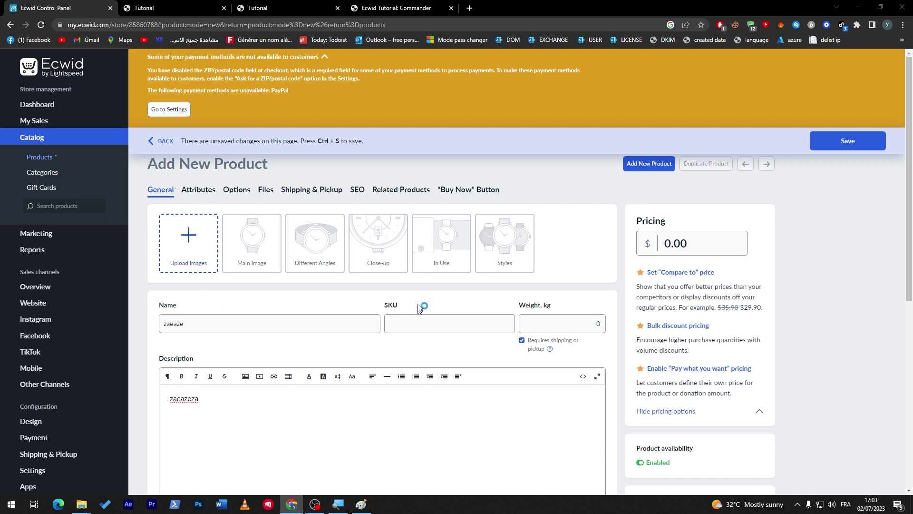
pyautogui.doubleClick(185, 89)
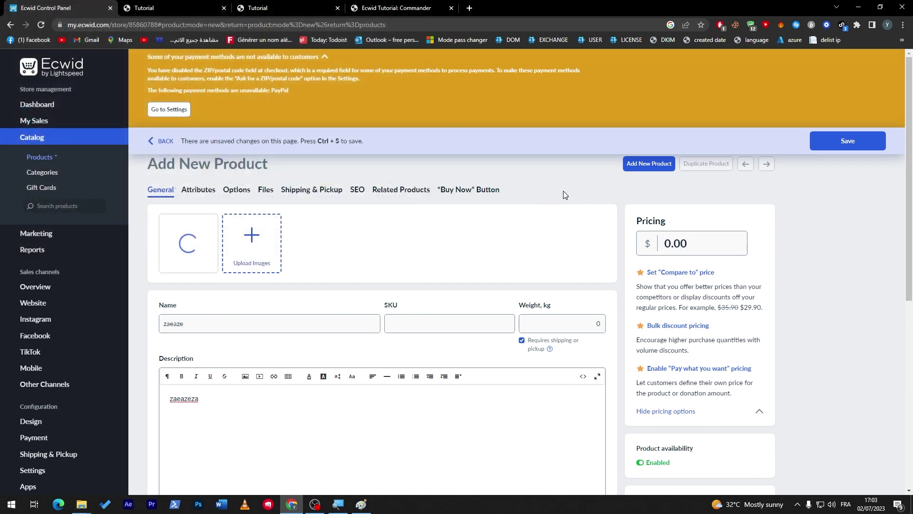
pyautogui.write('1')
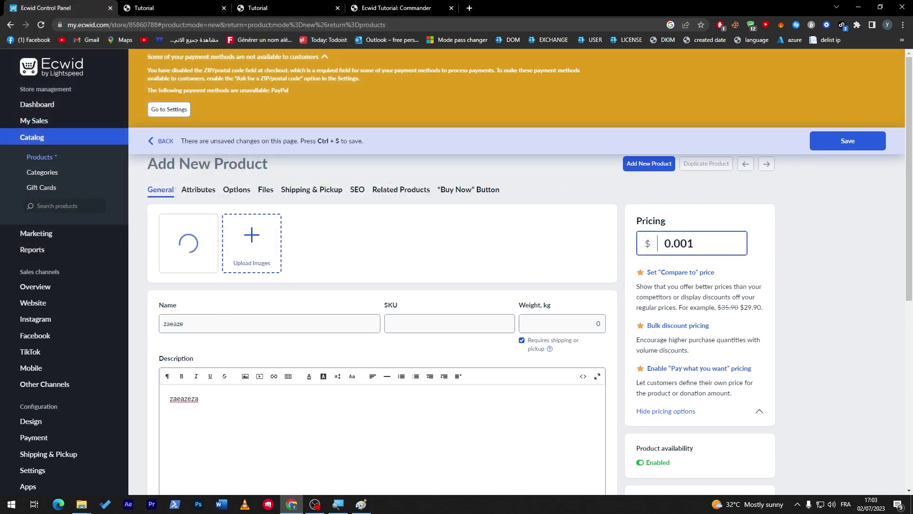
pyautogui.click(844, 142)
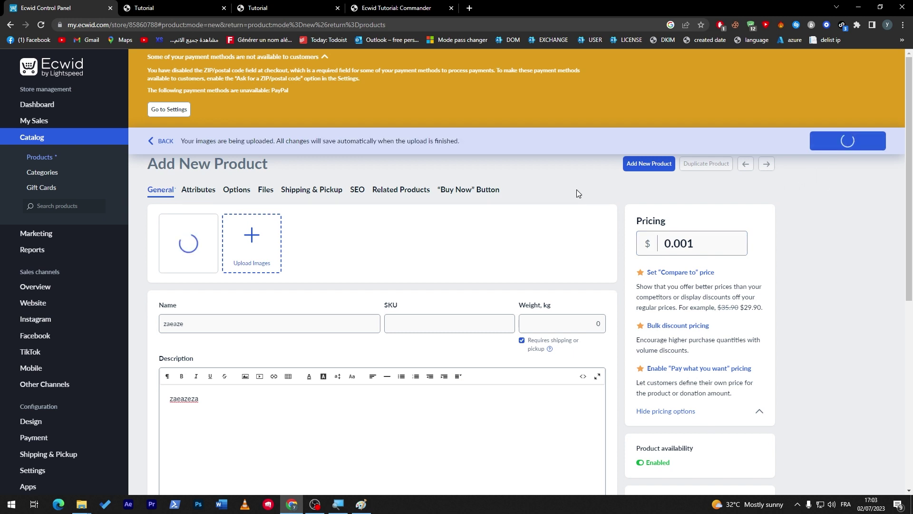
pyautogui.scroll(-3, 892, 262)
pyautogui.scroll(3, 886, 171)
# Start embedding zaeaze from its "Buy Now" Button options with Embed Product
pyautogui.click(452, 192)
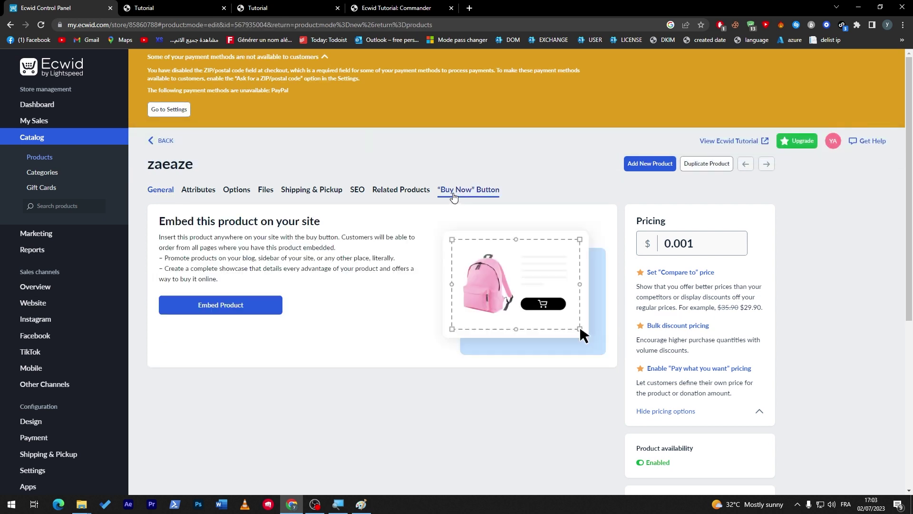
pyautogui.click(217, 311)
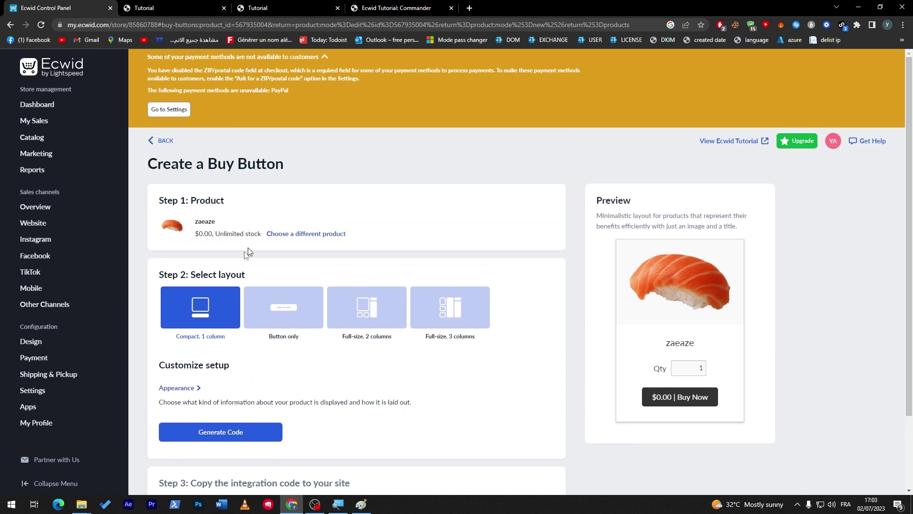
pyautogui.scroll(-1, 231, 299)
pyautogui.scroll(-3, 911, 219)
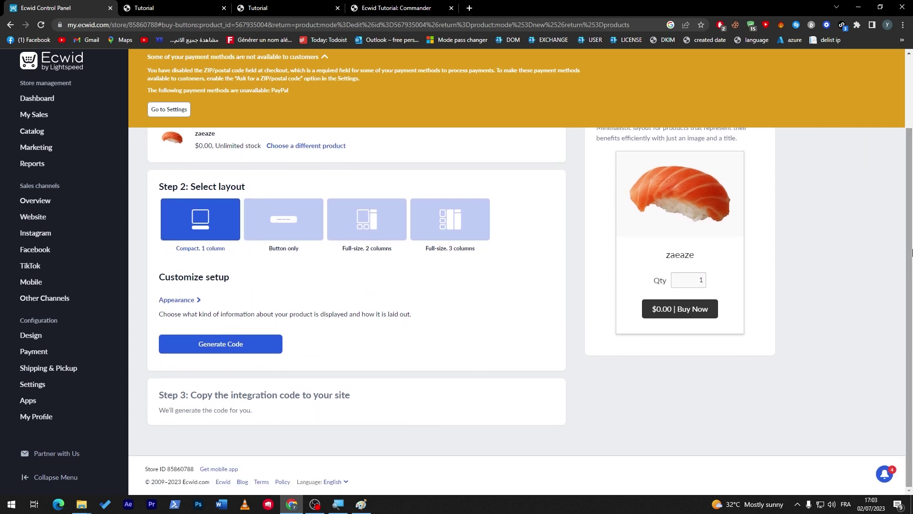
pyautogui.scroll(2, 244, 199)
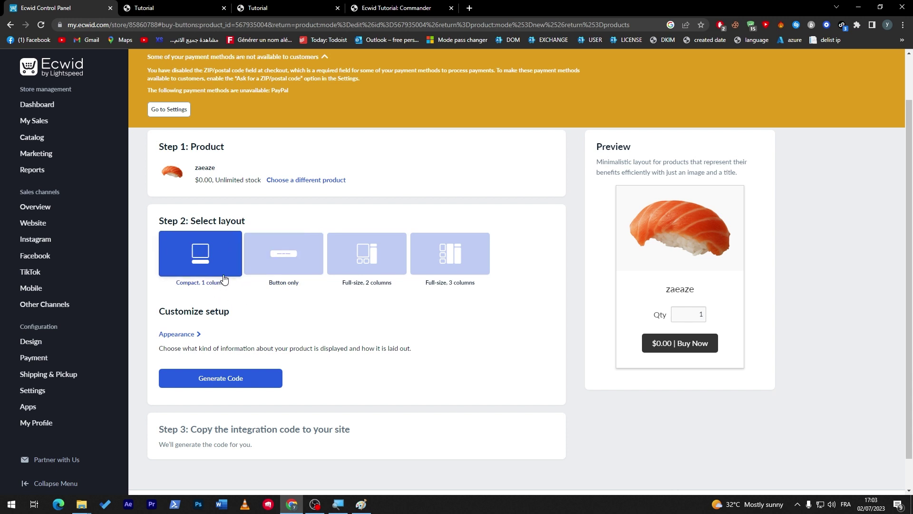
# Compare the layout tiles and settle on the Full-size, 2 columns layout
pyautogui.click(270, 262)
pyautogui.click(381, 286)
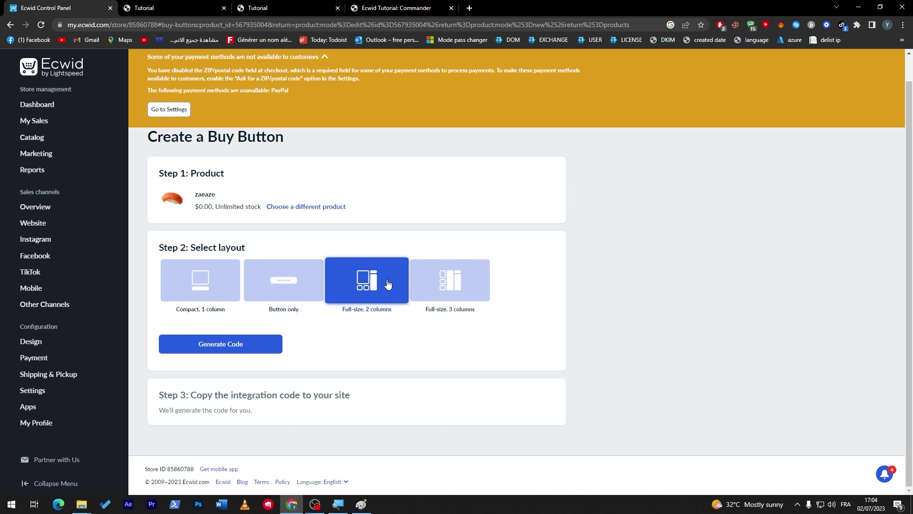
pyautogui.click(453, 282)
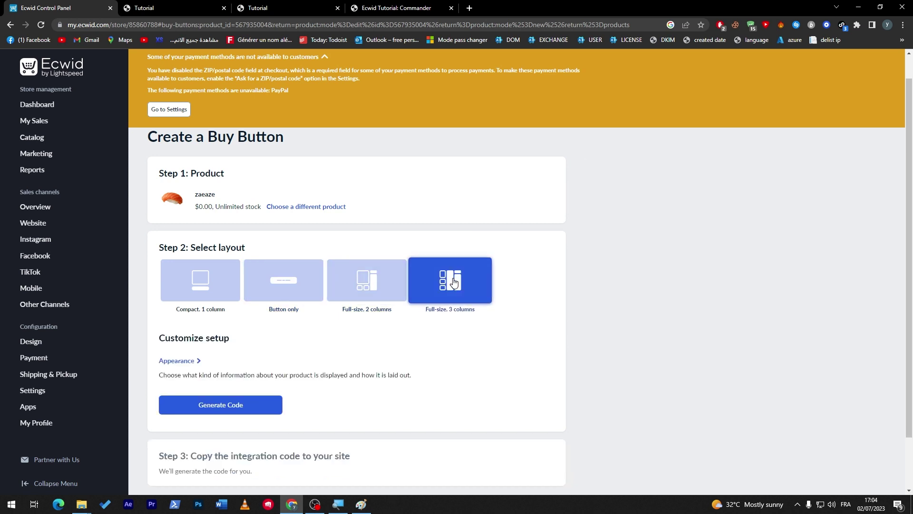
pyautogui.click(312, 301)
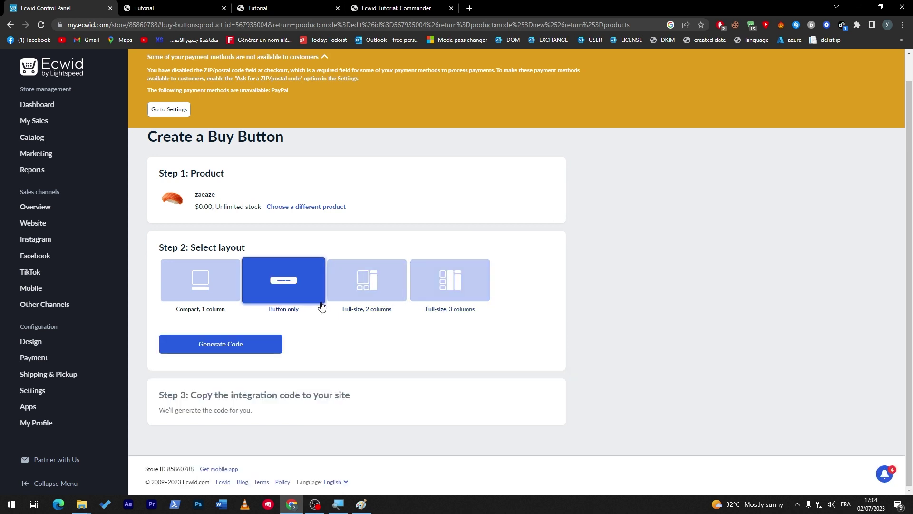
pyautogui.click(224, 291)
pyautogui.click(361, 290)
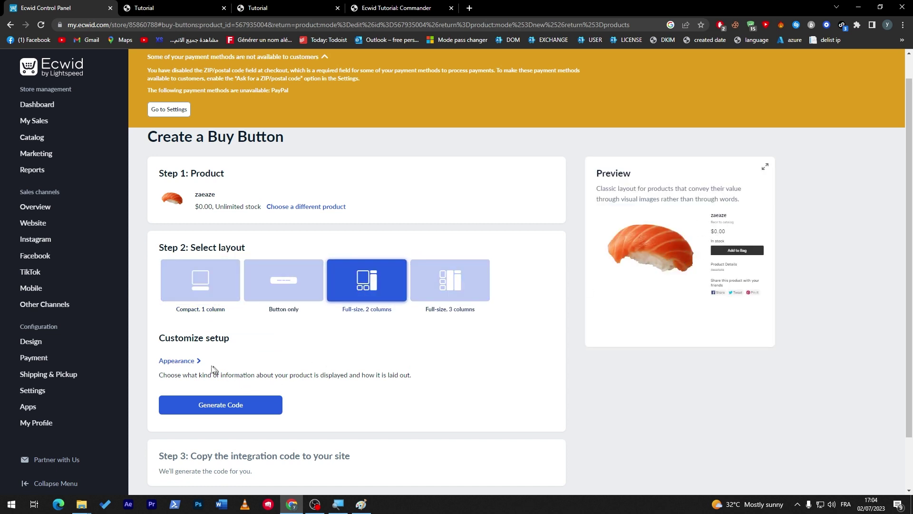
# Show the Appearance options for the full-size two-column layout and review them
pyautogui.click(198, 363)
pyautogui.scroll(-8, 893, 363)
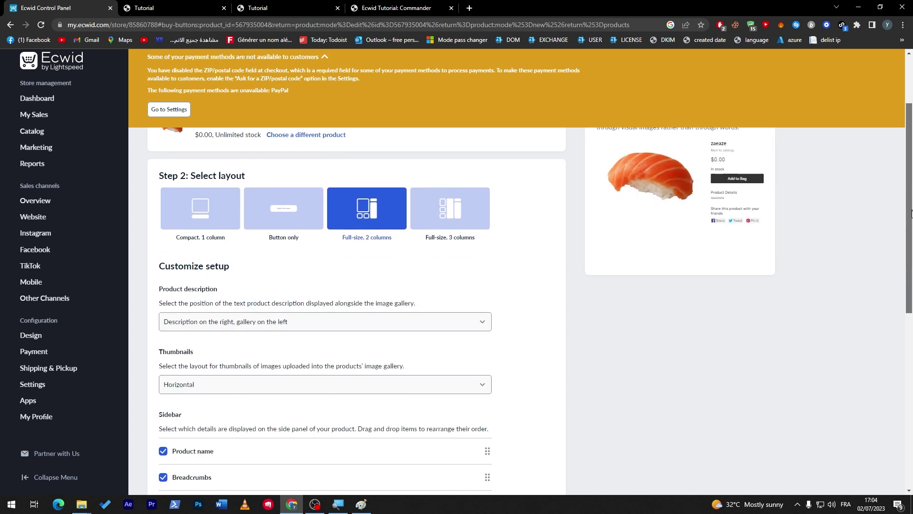
pyautogui.scroll(5, 889, 300)
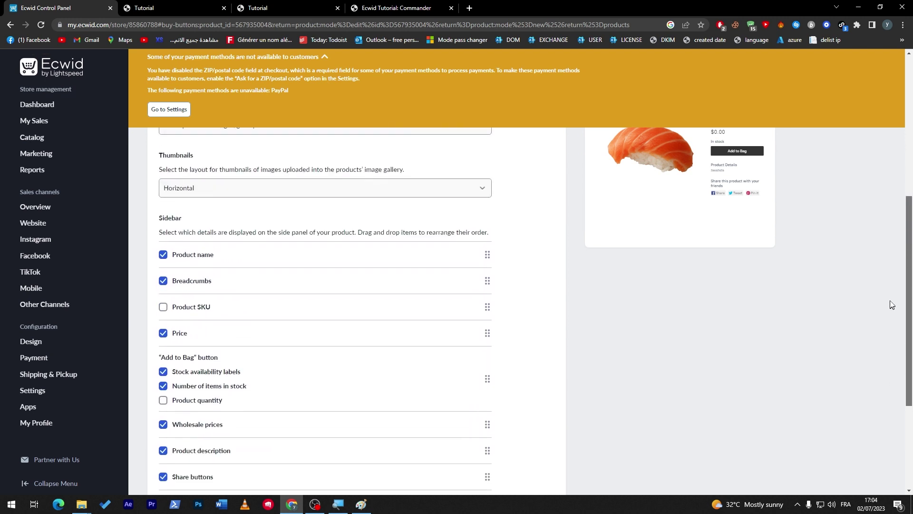
pyautogui.scroll(4, 880, 246)
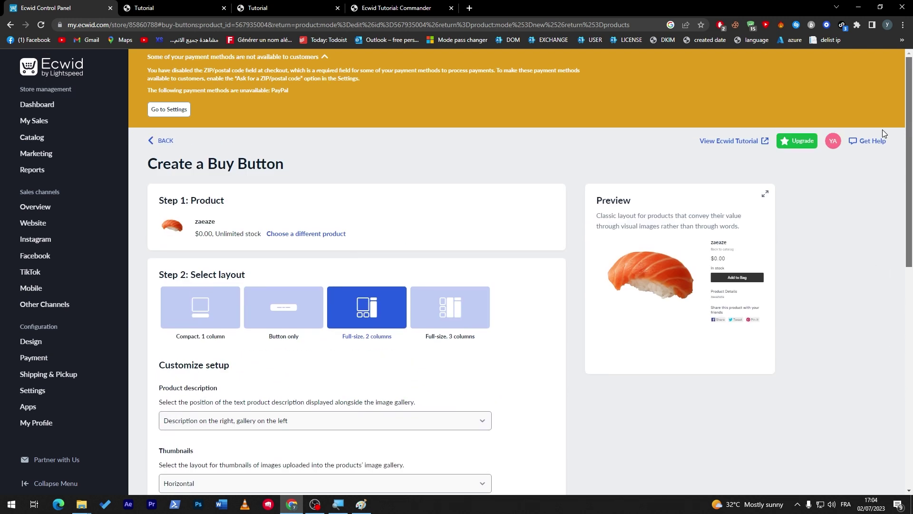
pyautogui.scroll(-6, 747, 234)
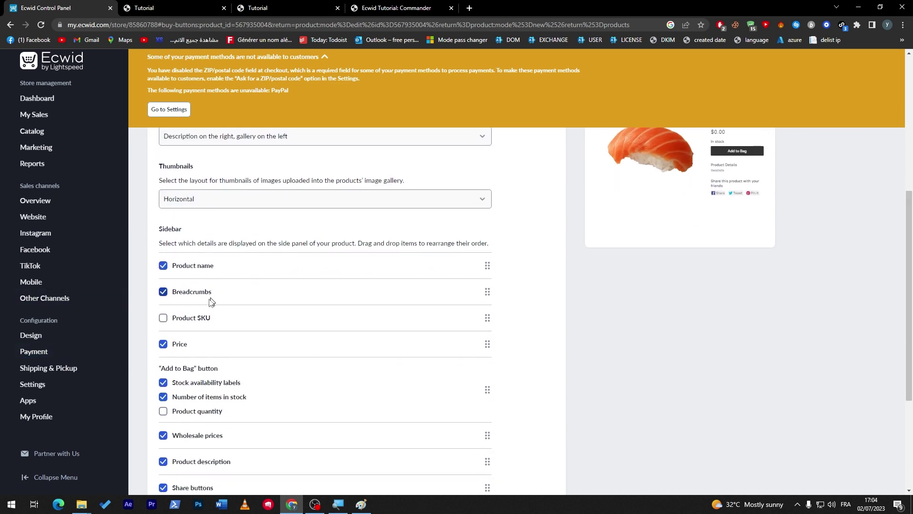
pyautogui.moveTo(909, 292); pyautogui.dragTo(904, 332)
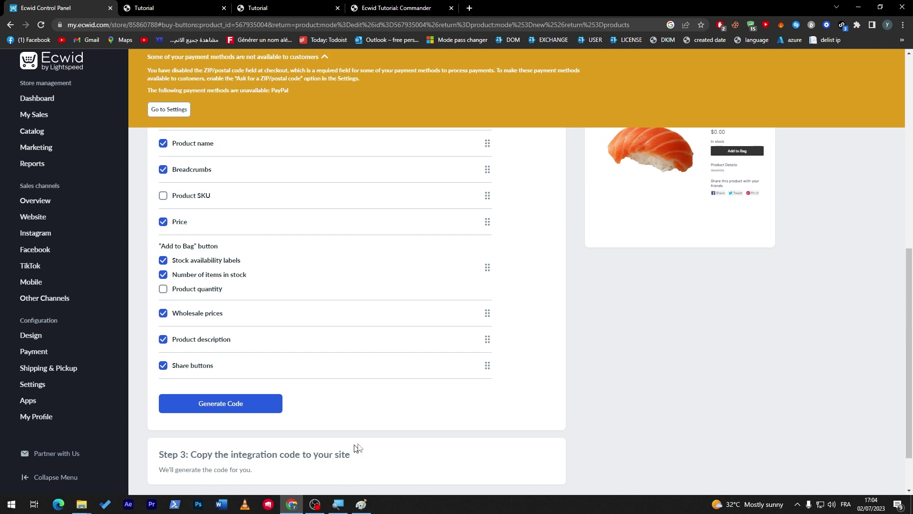
# Generate zaeaze's Buy Button integration code and copy it to the clipboard
pyautogui.click(266, 408)
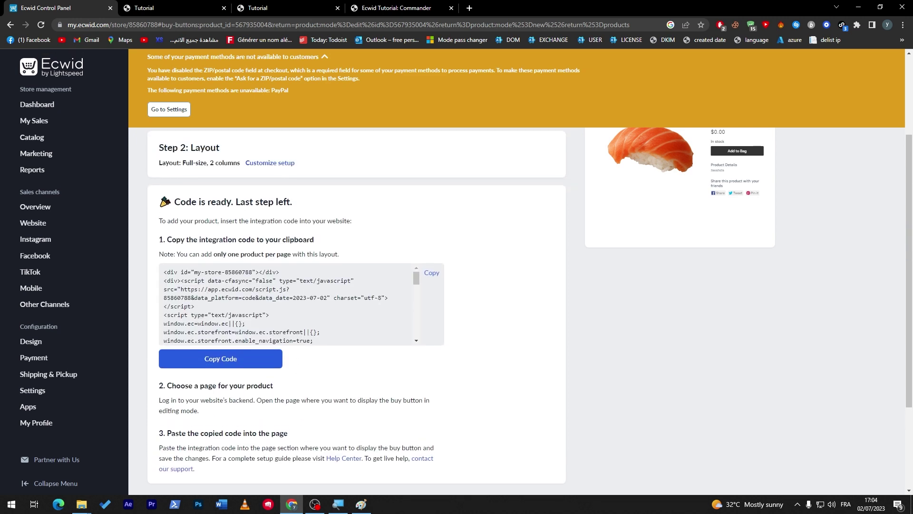
pyautogui.scroll(-5, 417, 312)
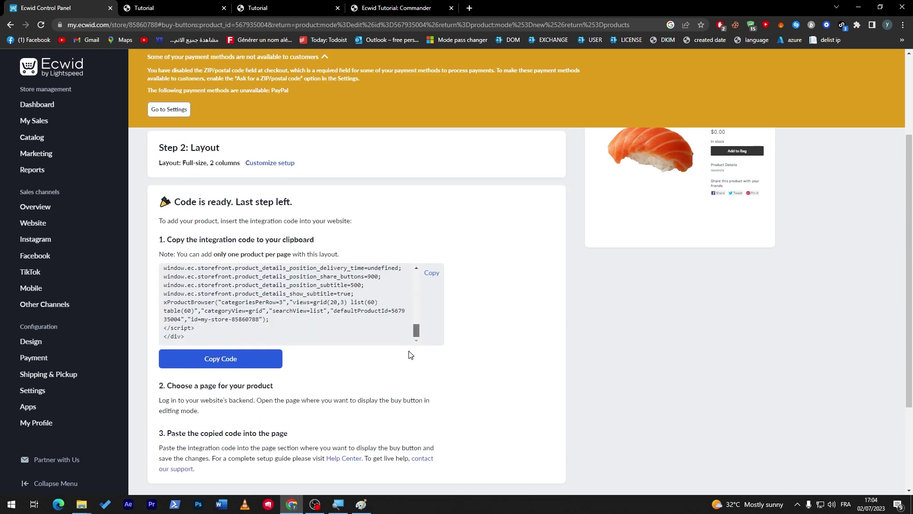
pyautogui.moveTo(305, 338); pyautogui.dragTo(157, 209)
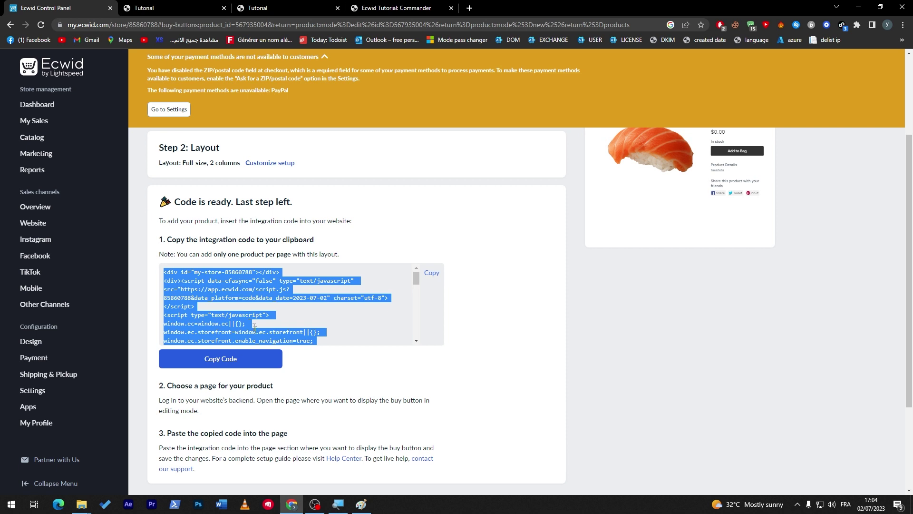
pyautogui.click(333, 376)
pyautogui.click(245, 361)
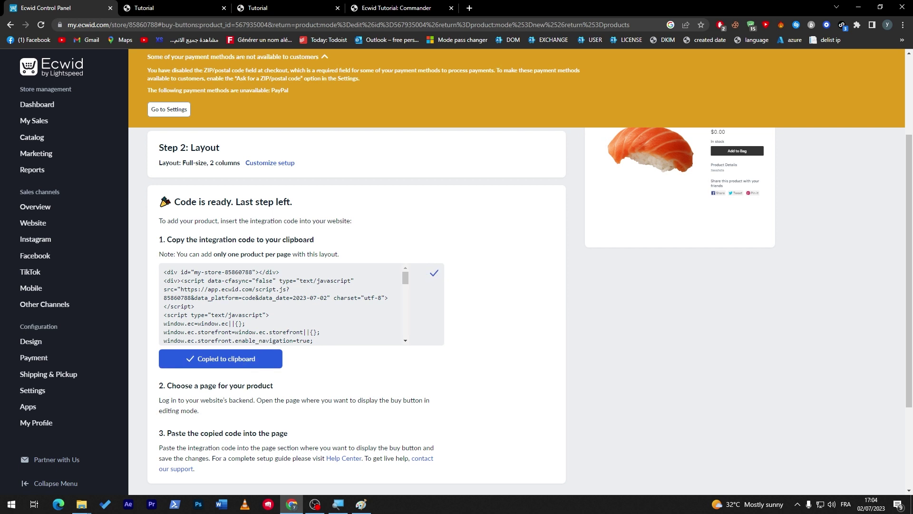
pyautogui.scroll(-1, 542, 357)
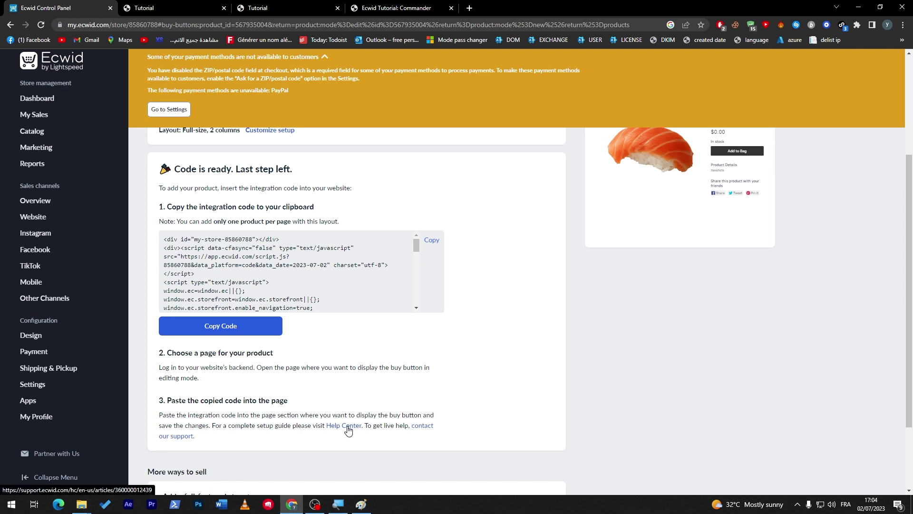
pyautogui.scroll(-3, 861, 323)
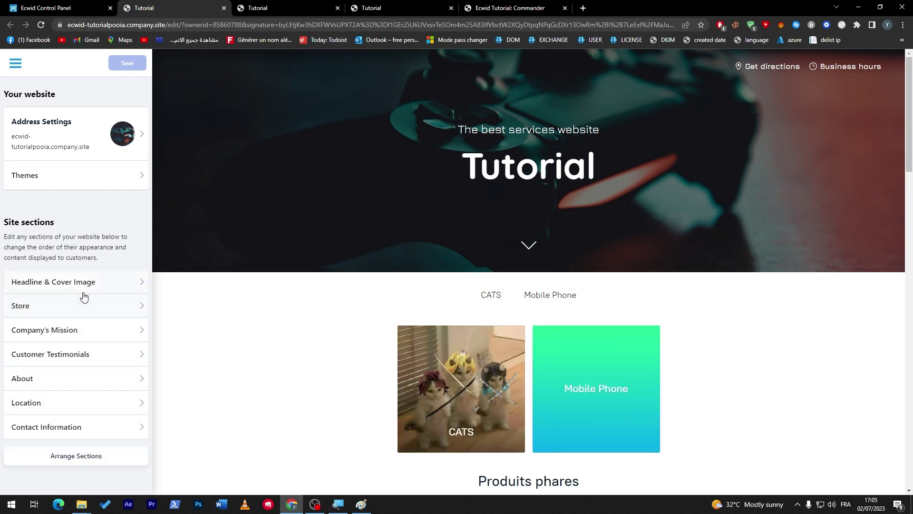
# Scroll the Tutorial site preview down to the Produits phares cards with zaeaze and Iphone X
pyautogui.moveTo(908, 144); pyautogui.dragTo(907, 239)
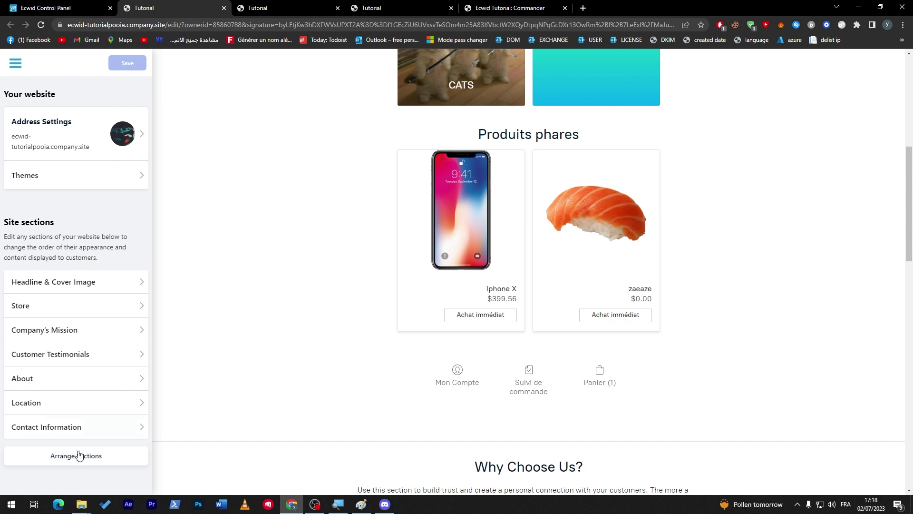
# Open Store, then Product List & Categories, to find the "Buy Now" button set to Show
pyautogui.click(80, 310)
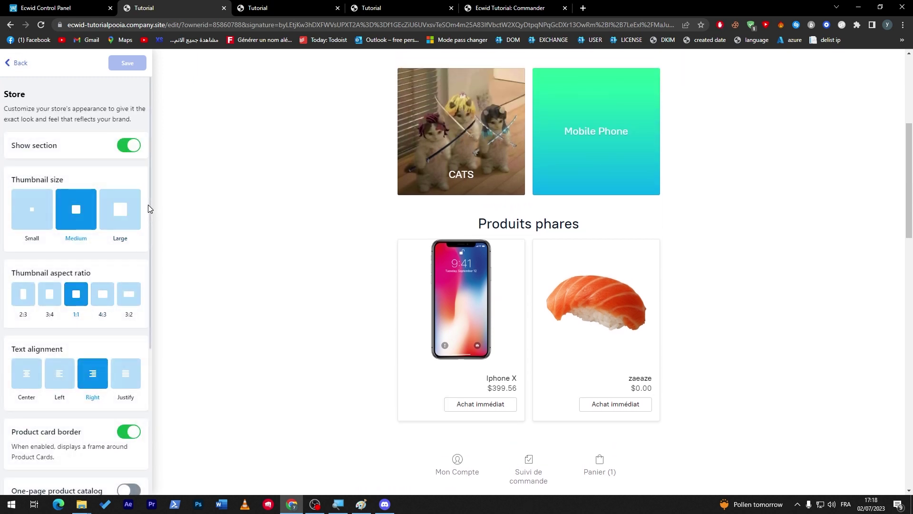
pyautogui.moveTo(149, 206); pyautogui.dragTo(157, 485)
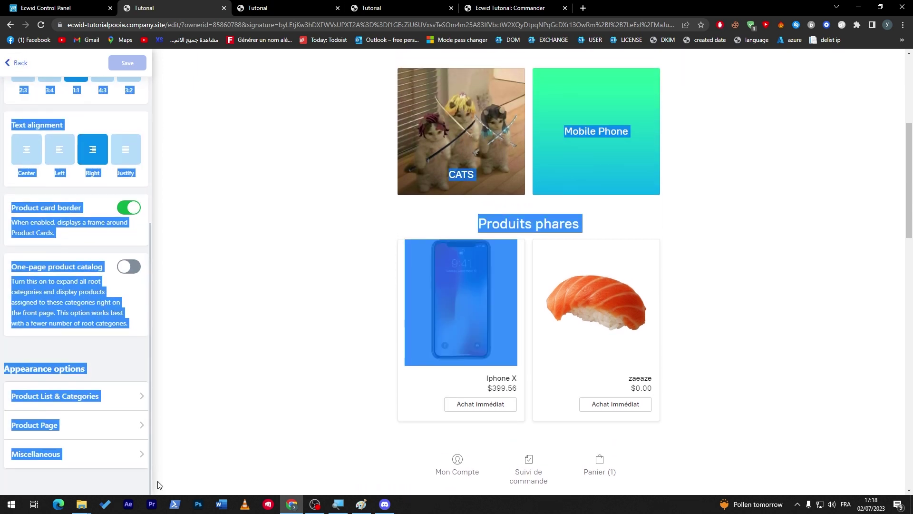
pyautogui.click(65, 403)
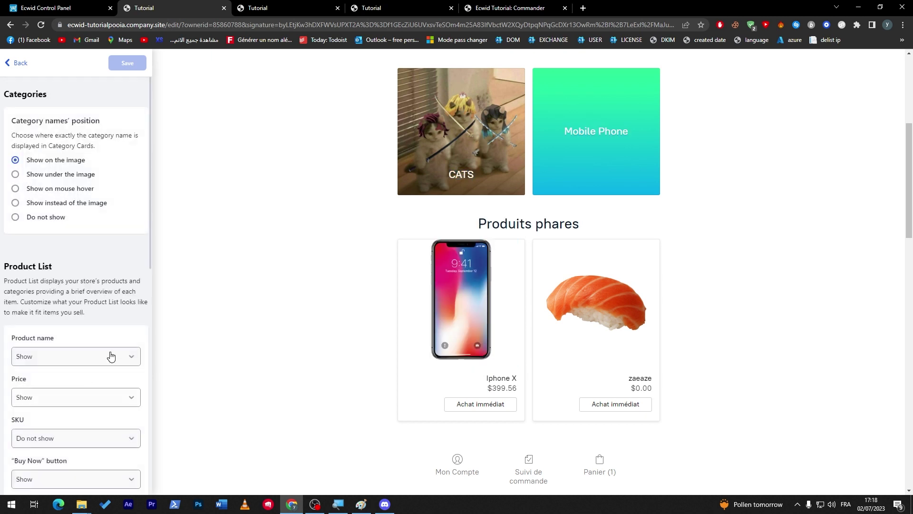
pyautogui.moveTo(149, 255); pyautogui.dragTo(157, 184)
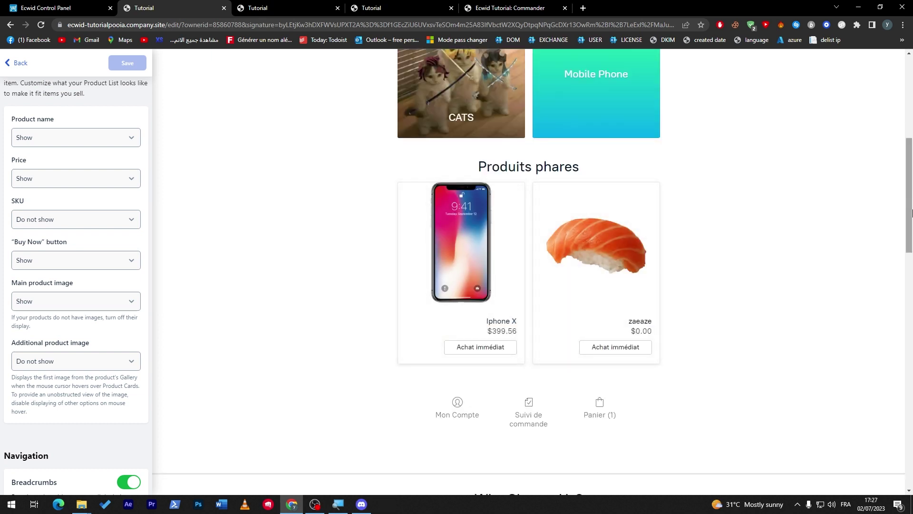
pyautogui.moveTo(912, 213); pyautogui.dragTo(909, 158)
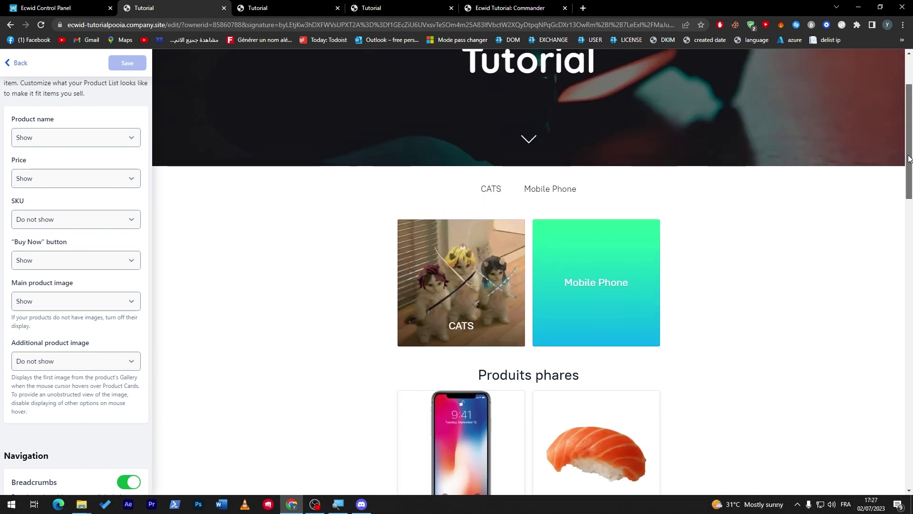
pyautogui.moveTo(908, 159); pyautogui.dragTo(907, 208)
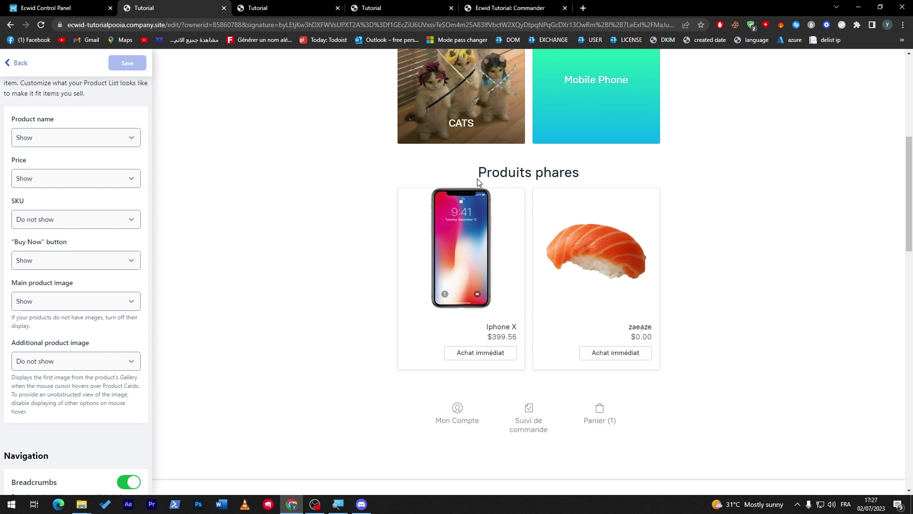
pyautogui.moveTo(906, 233); pyautogui.dragTo(907, 188)
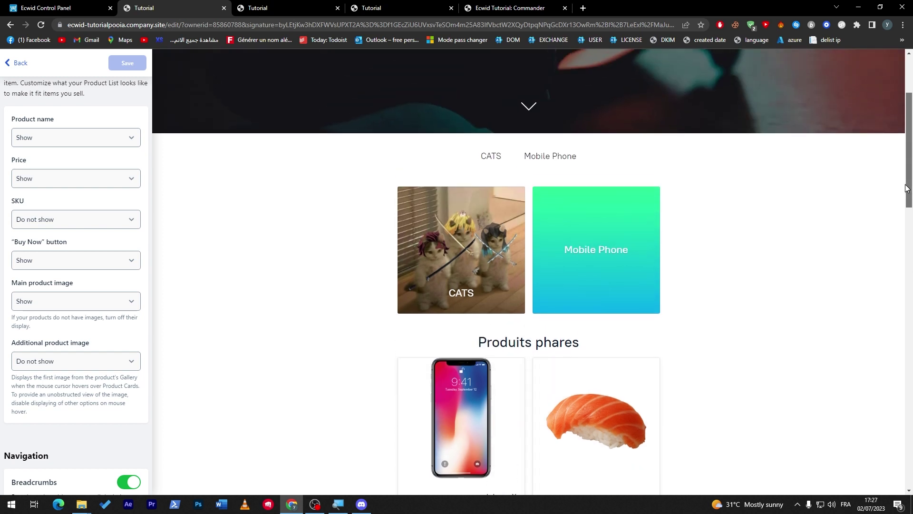